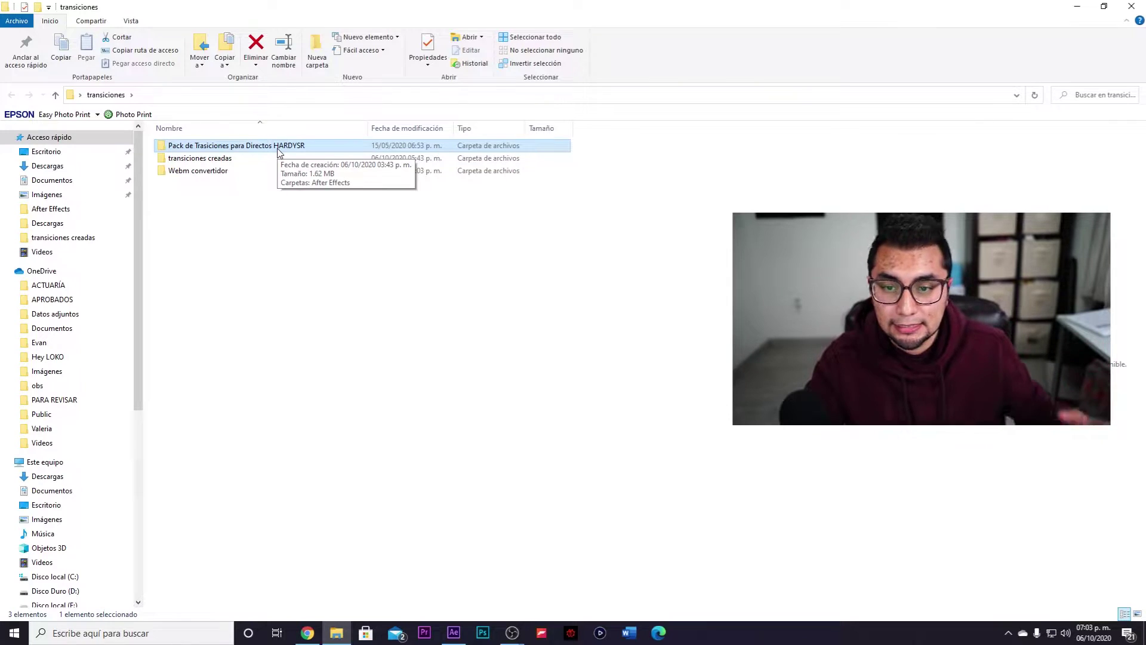
# Examine the finished transition files in the transiciones creadas folder and the colour variants inside its Focus_Free_Extras subfolder.
pyautogui.click(226, 162)
pyautogui.doubleClick(225, 160)
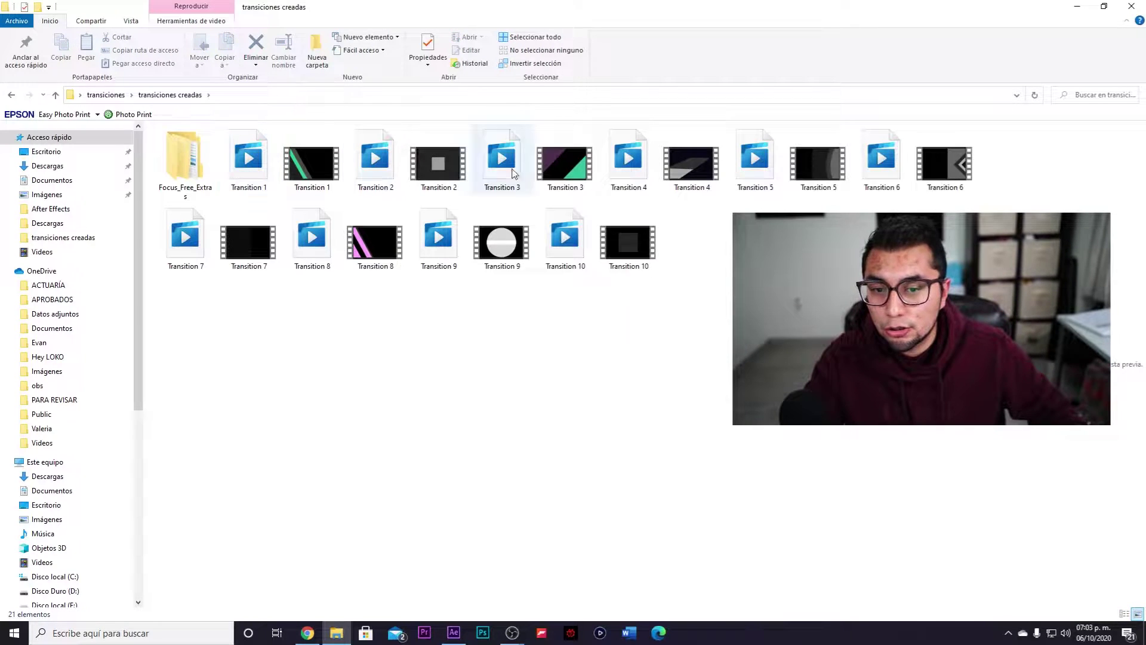
pyautogui.moveTo(982, 281); pyautogui.dragTo(181, 157)
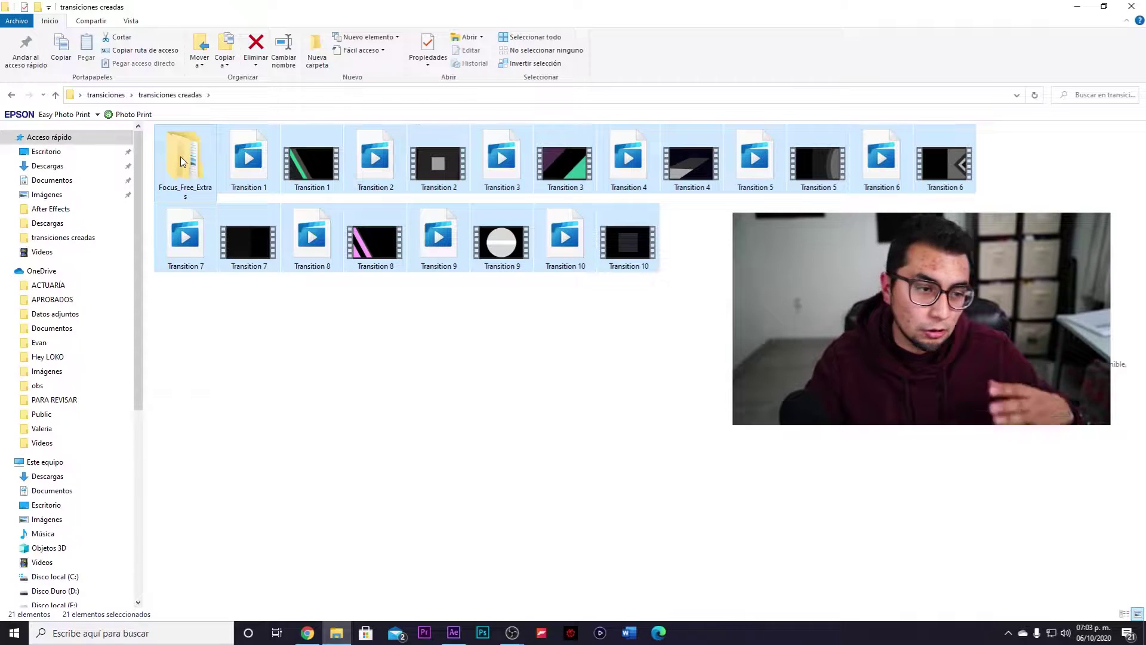
pyautogui.click(579, 167)
pyautogui.moveTo(830, 326); pyautogui.dragTo(188, 129)
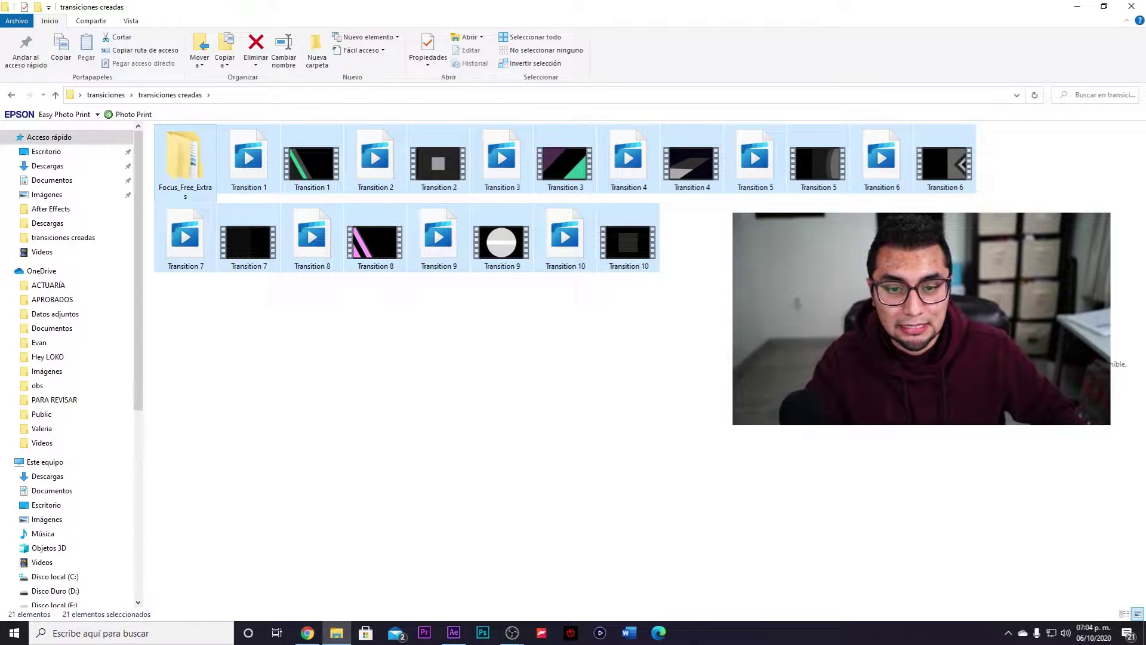
pyautogui.click(558, 200)
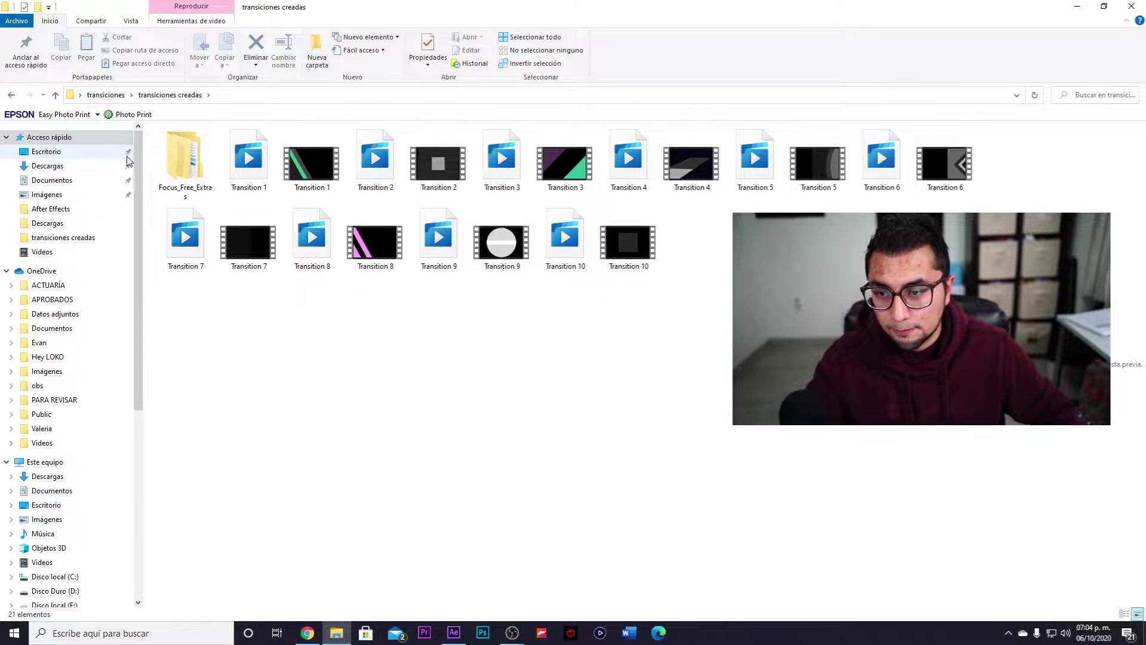
pyautogui.doubleClick(185, 161)
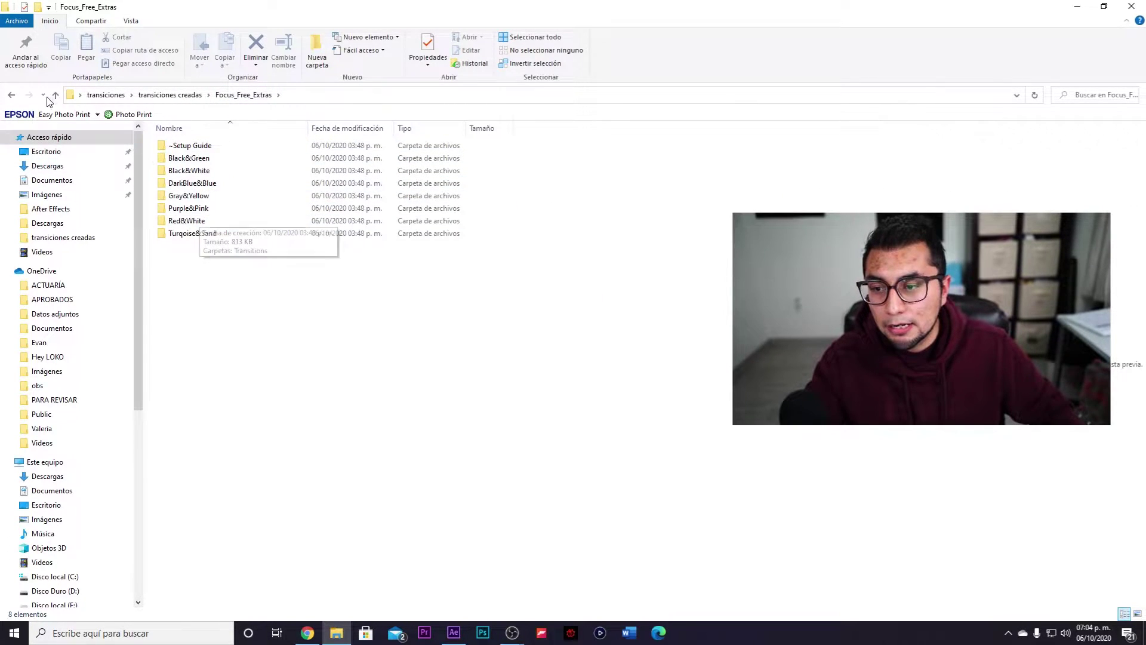
pyautogui.click(11, 95)
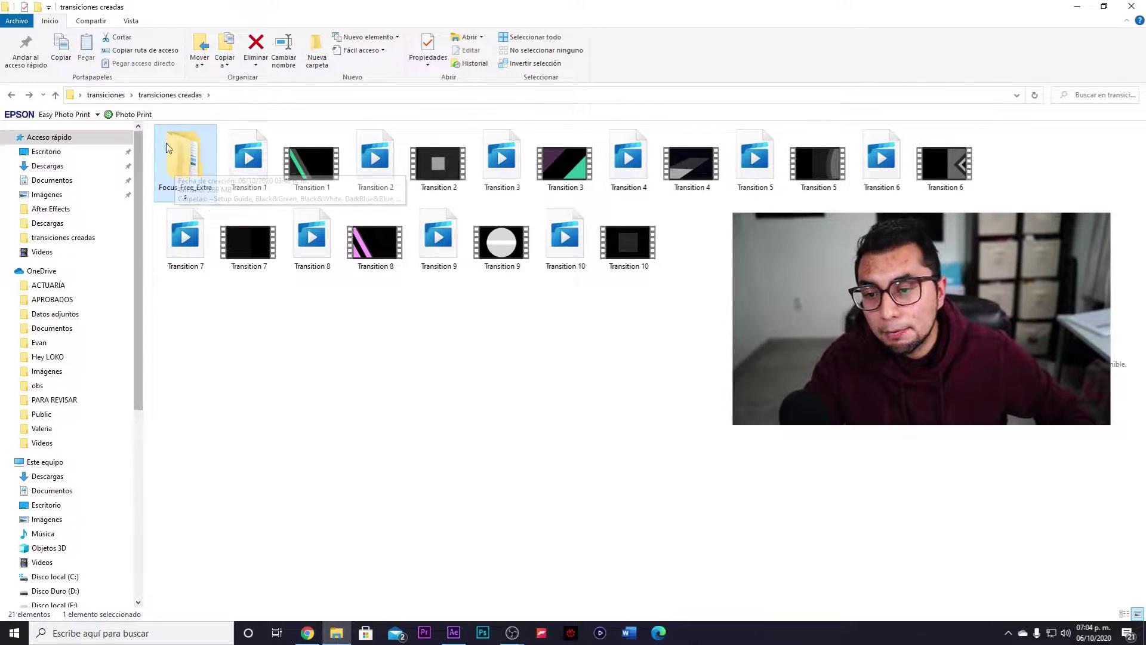
pyautogui.click(311, 161)
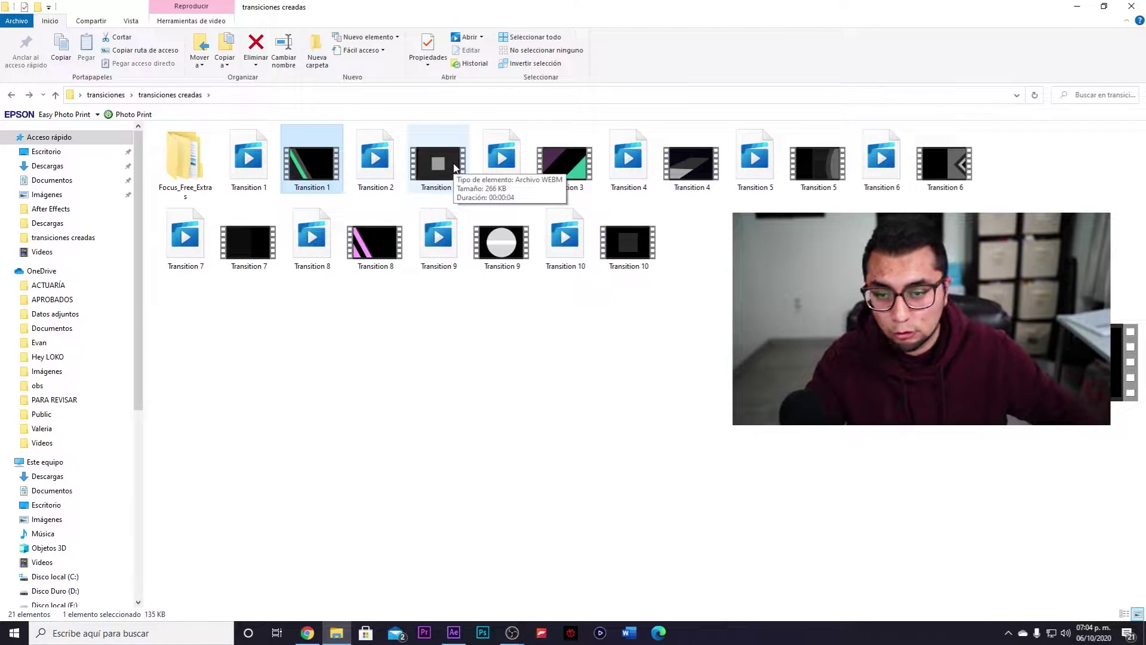
pyautogui.click(453, 267)
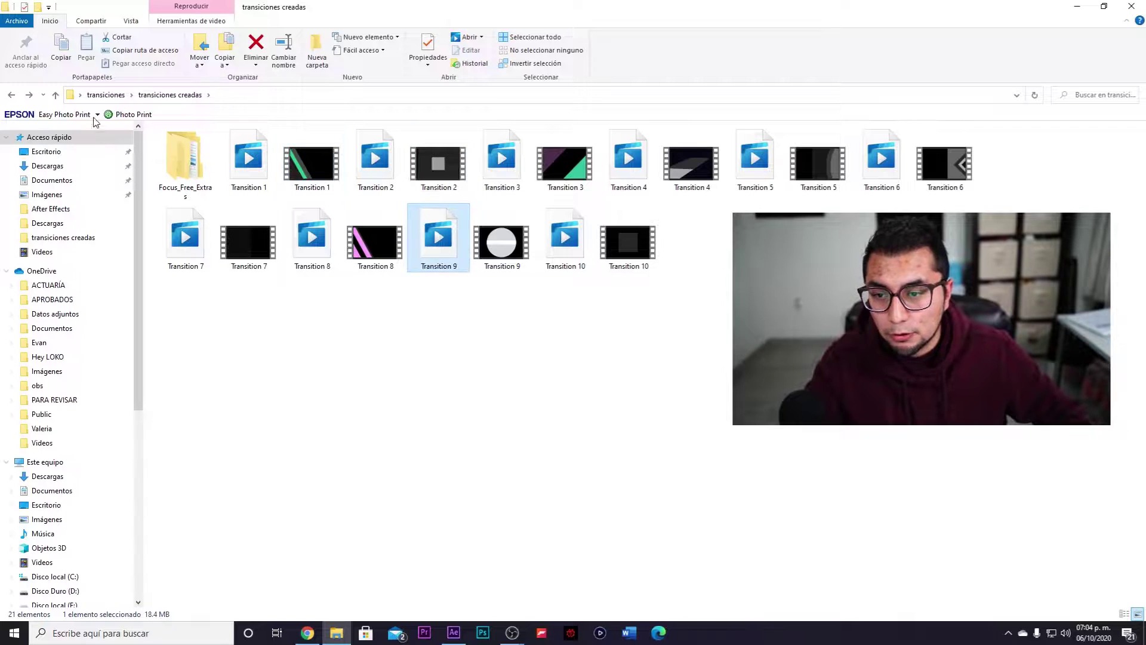
# Open the Transiciones para Streamers HardySr project from the After Effects subfolder of Pack de Trasiciones para Directos HARDYSR.
pyautogui.click(11, 95)
pyautogui.doubleClick(221, 146)
pyautogui.doubleClick(188, 149)
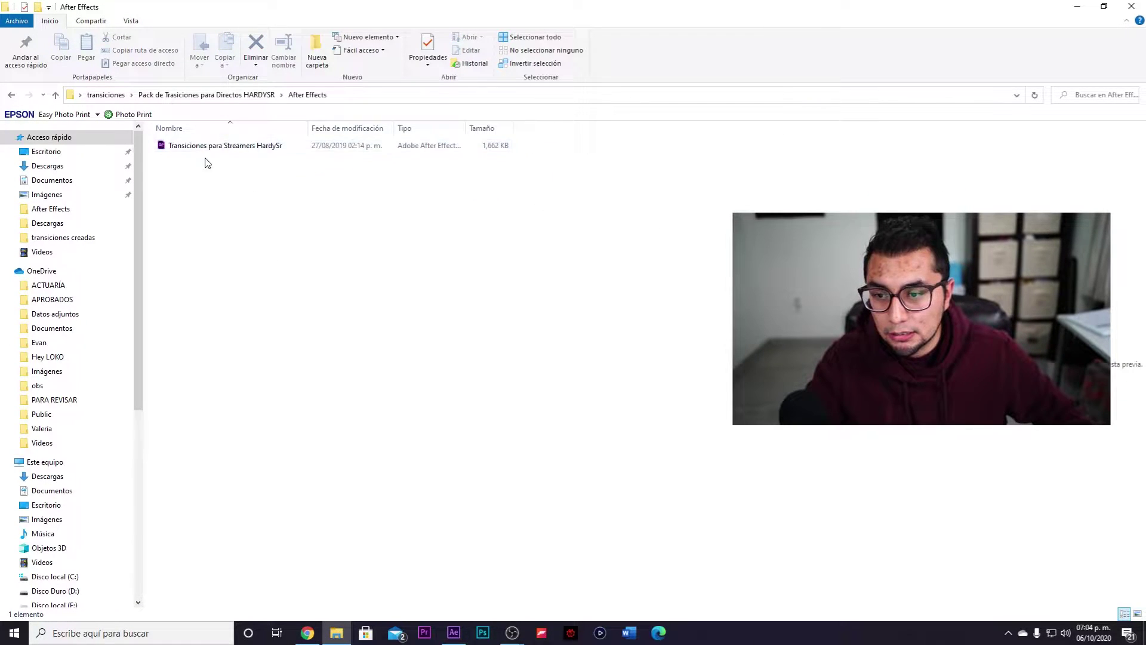
pyautogui.doubleClick(207, 150)
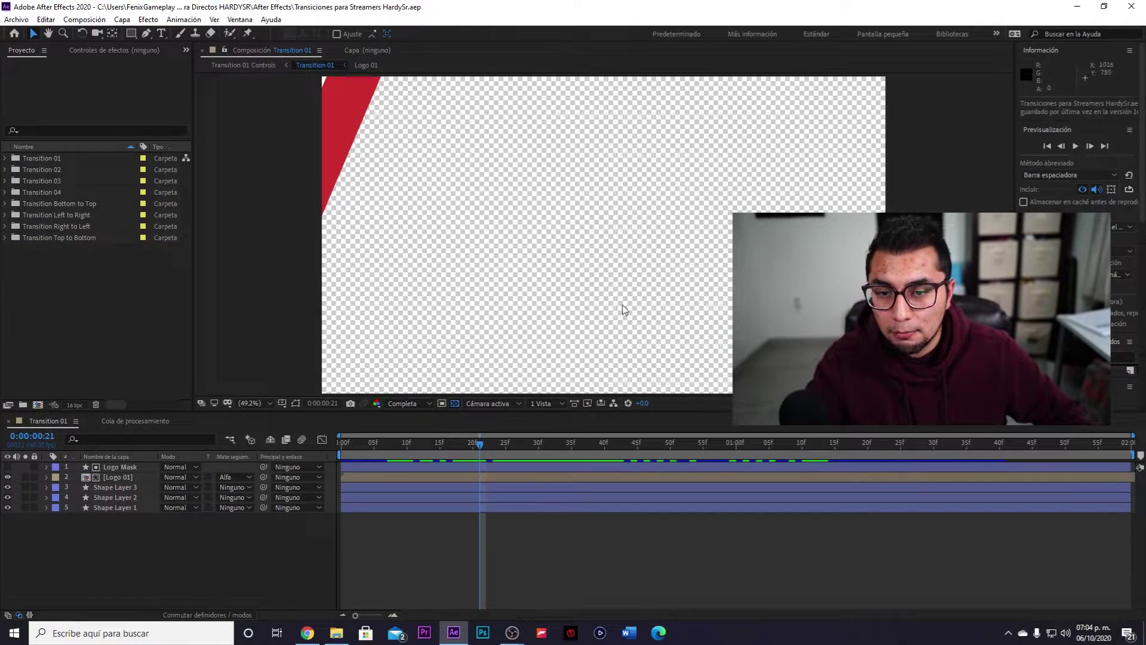
# Look over the project's numbered and directional transition folders, including the subfolders of Transition 01.
pyautogui.scroll(-2, 515, 366)
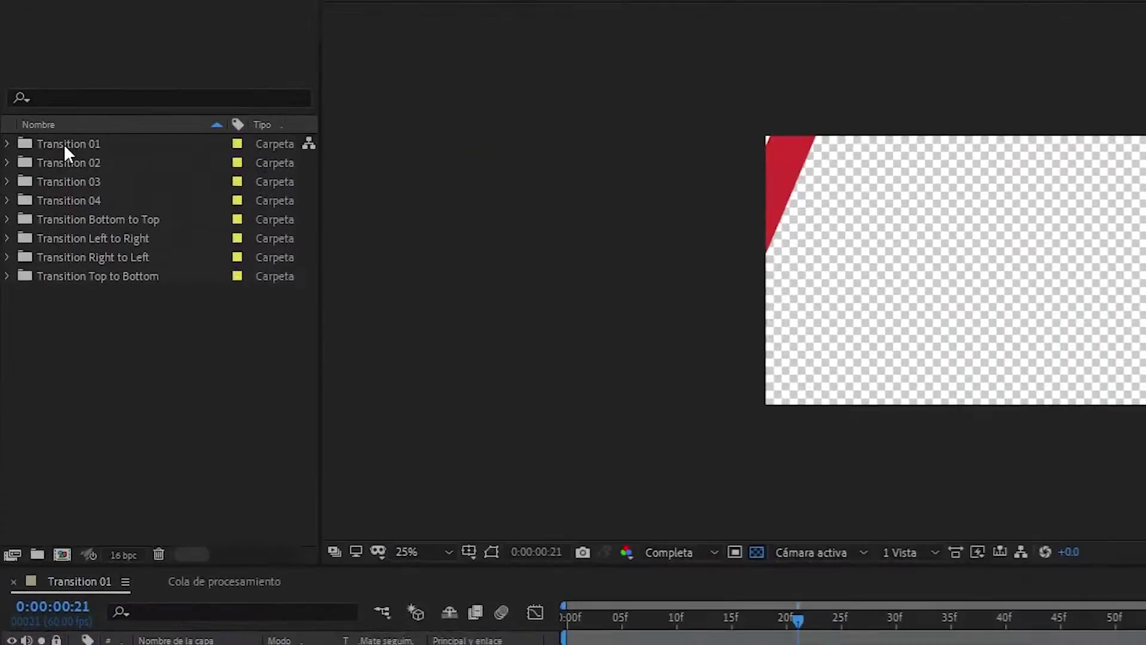
pyautogui.click(37, 158)
pyautogui.click(6, 158)
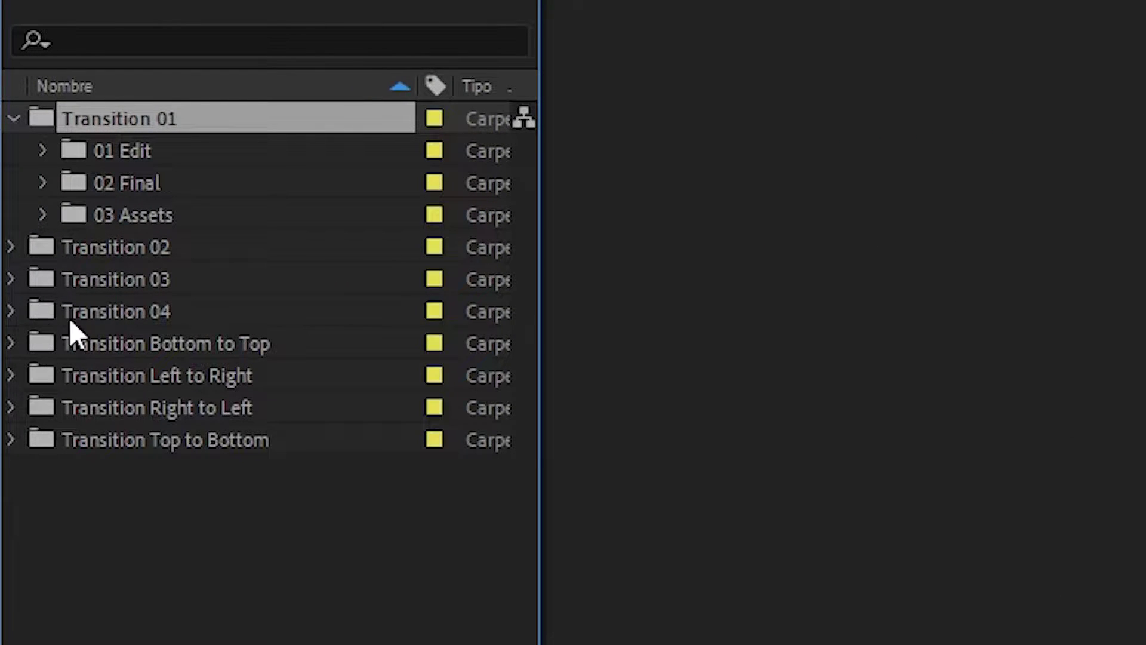
pyautogui.click(183, 351)
pyautogui.click(185, 408)
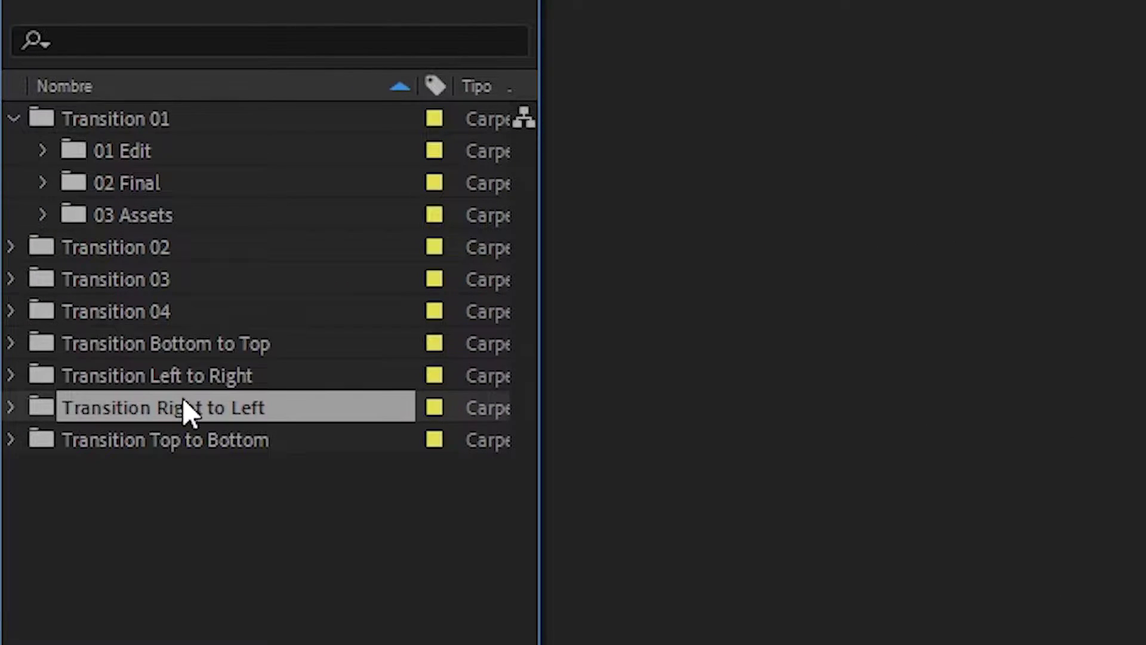
pyautogui.click(190, 440)
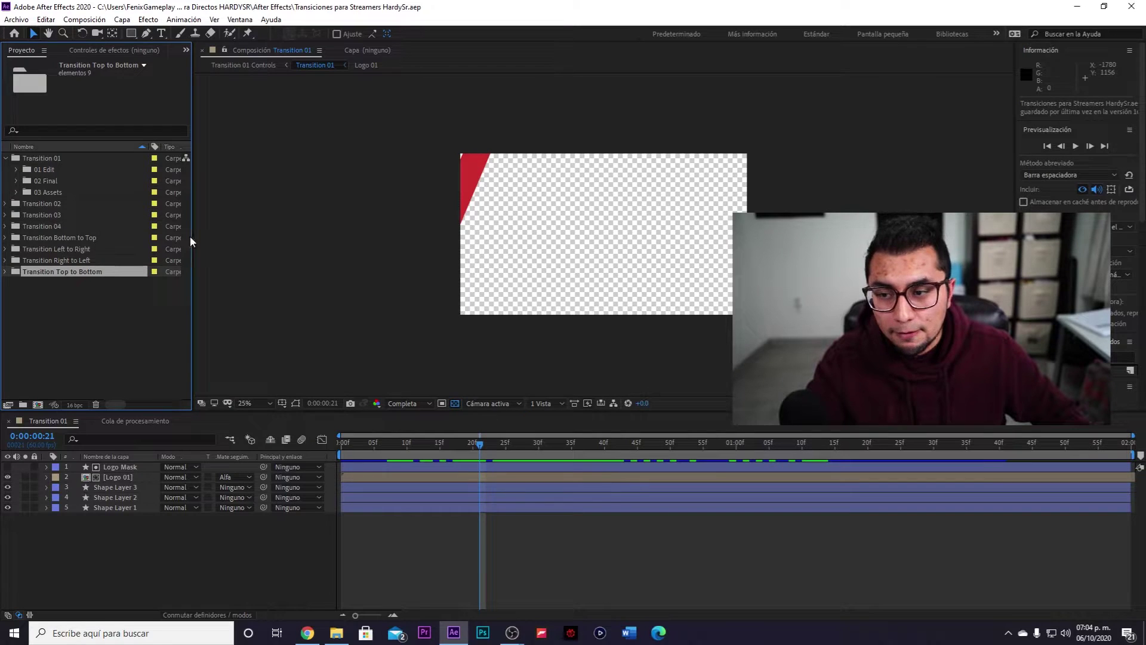
# Expand the Transition 04 folder, leave the other transition folders collapsed, and check its Edit, Final and Assets subfolders.
pyautogui.click(5, 226)
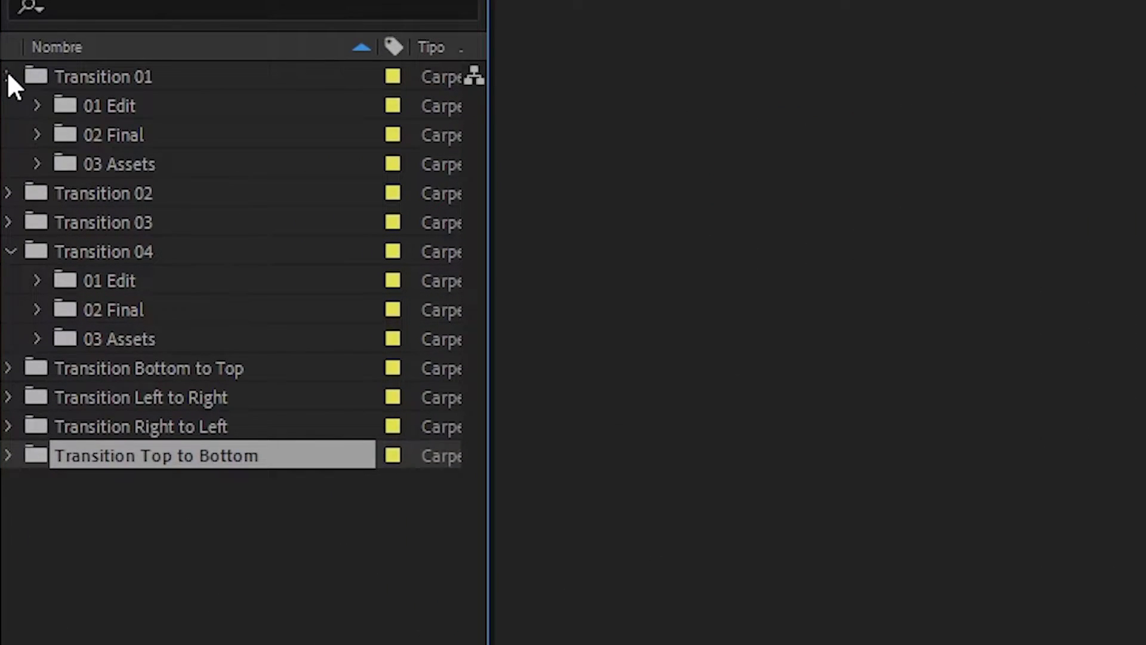
pyautogui.click(8, 98)
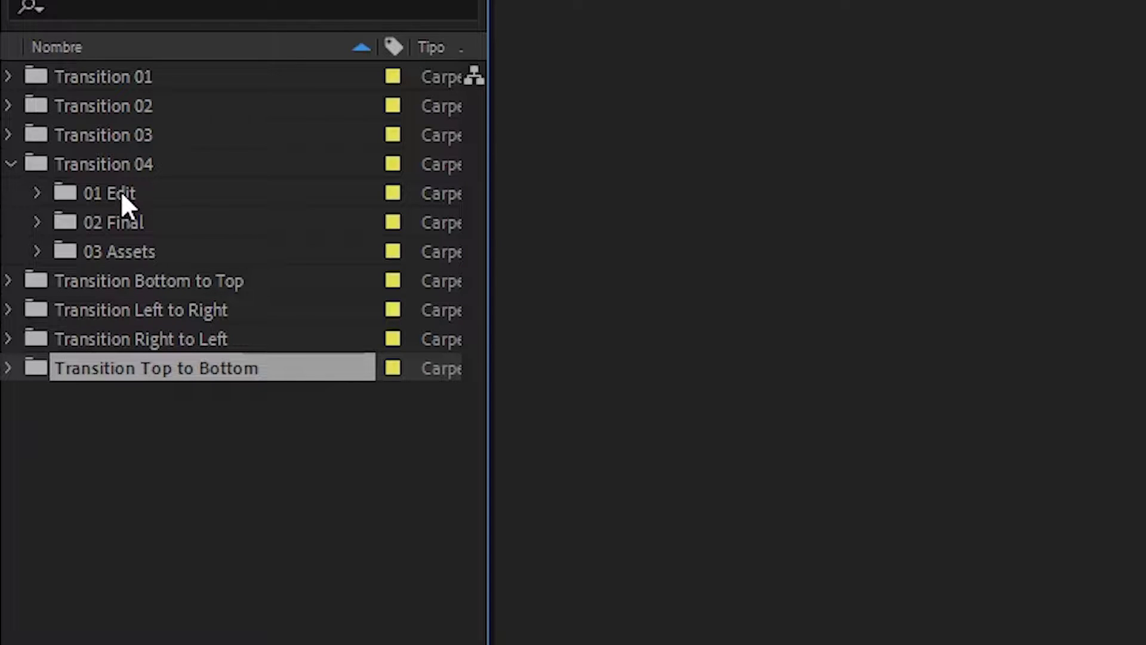
pyautogui.click(142, 253)
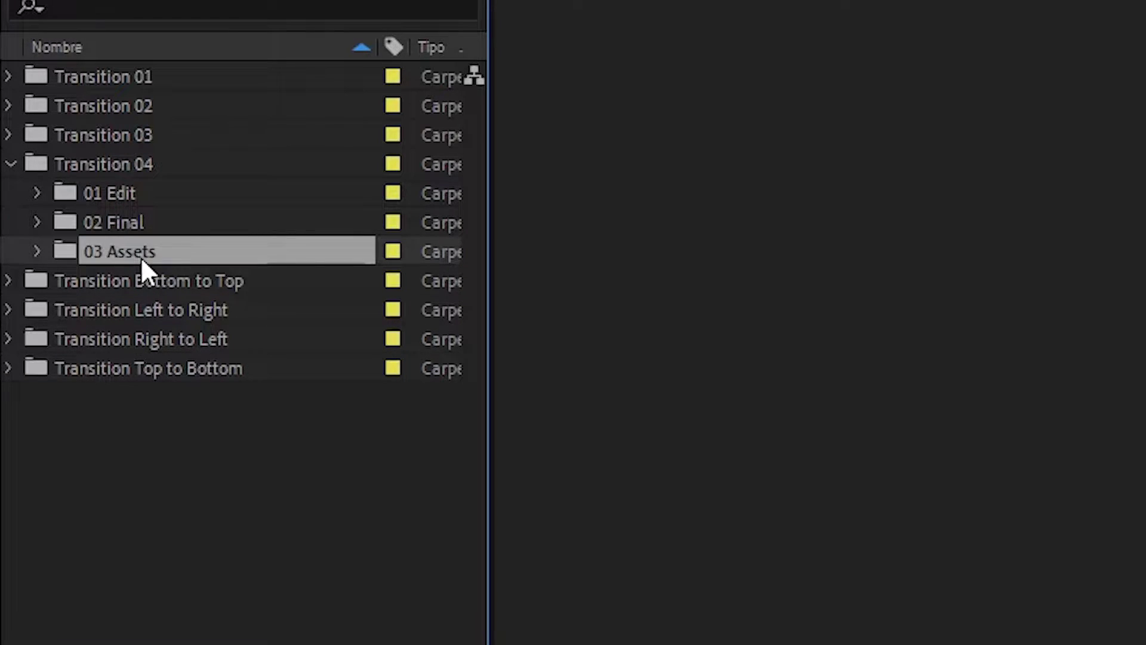
pyautogui.click(8, 105)
pyautogui.click(89, 133)
pyautogui.click(95, 161)
pyautogui.click(8, 106)
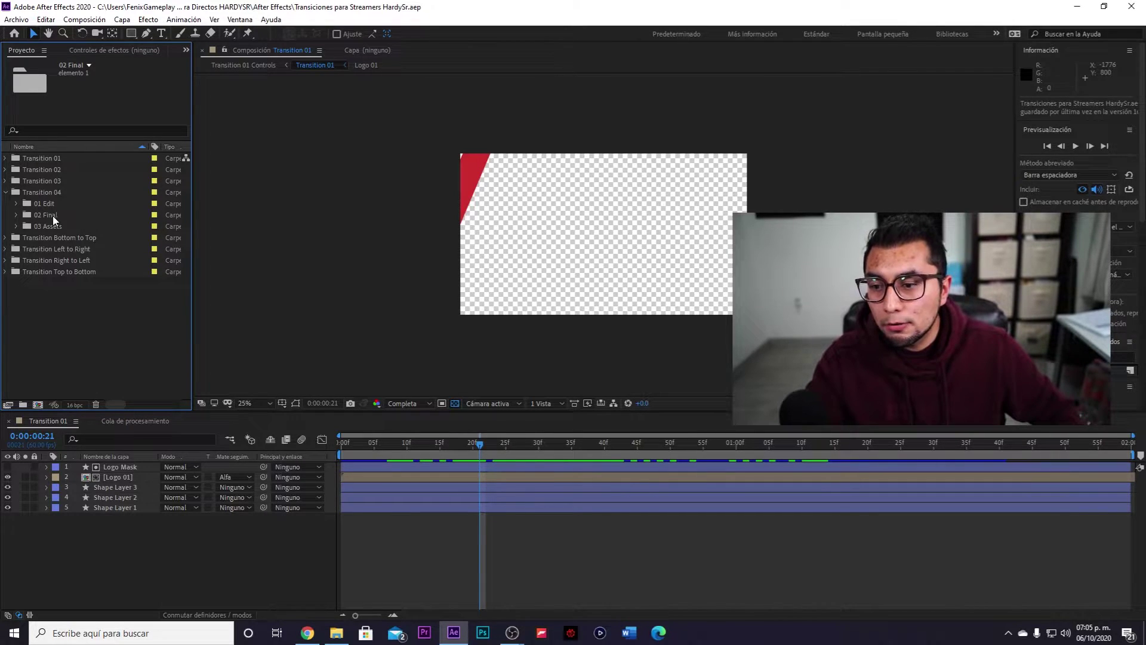
# Open the Transition 04 composition from its 02 Final folder and preview the animation on the timeline.
pyautogui.click(16, 215)
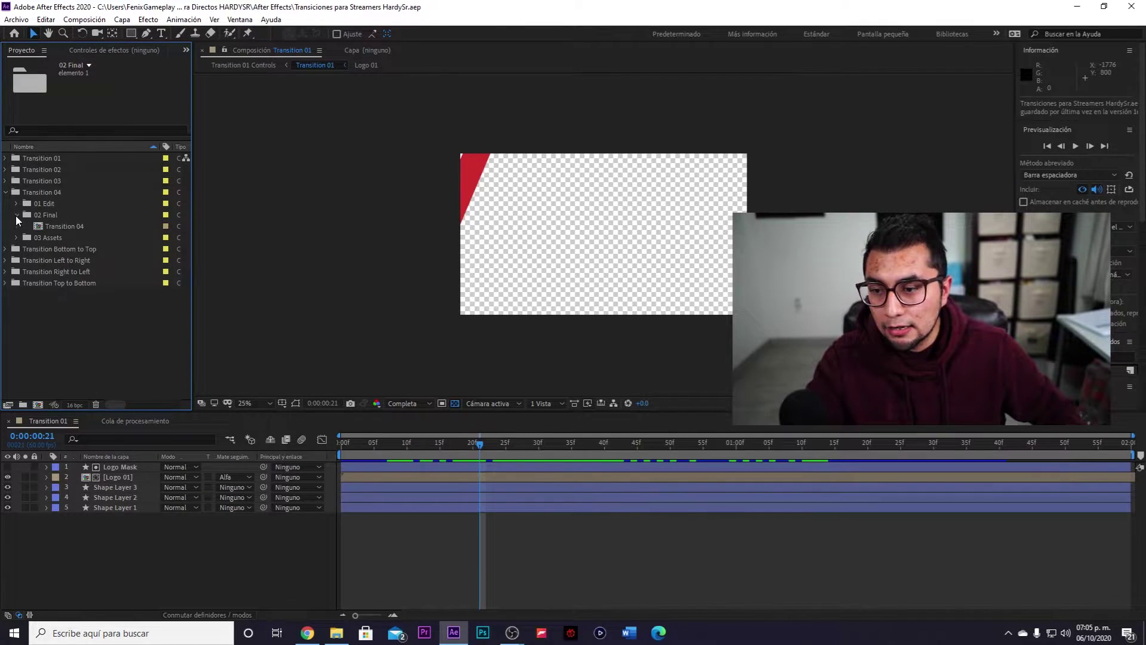
pyautogui.doubleClick(46, 226)
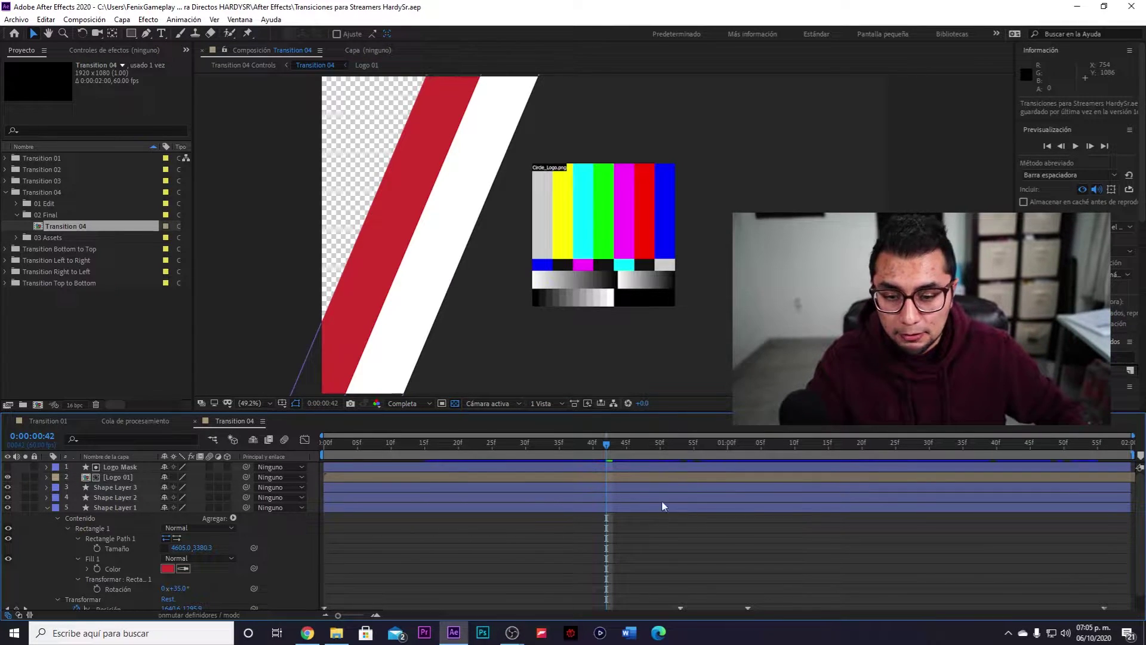
pyautogui.moveTo(601, 449); pyautogui.dragTo(606, 425)
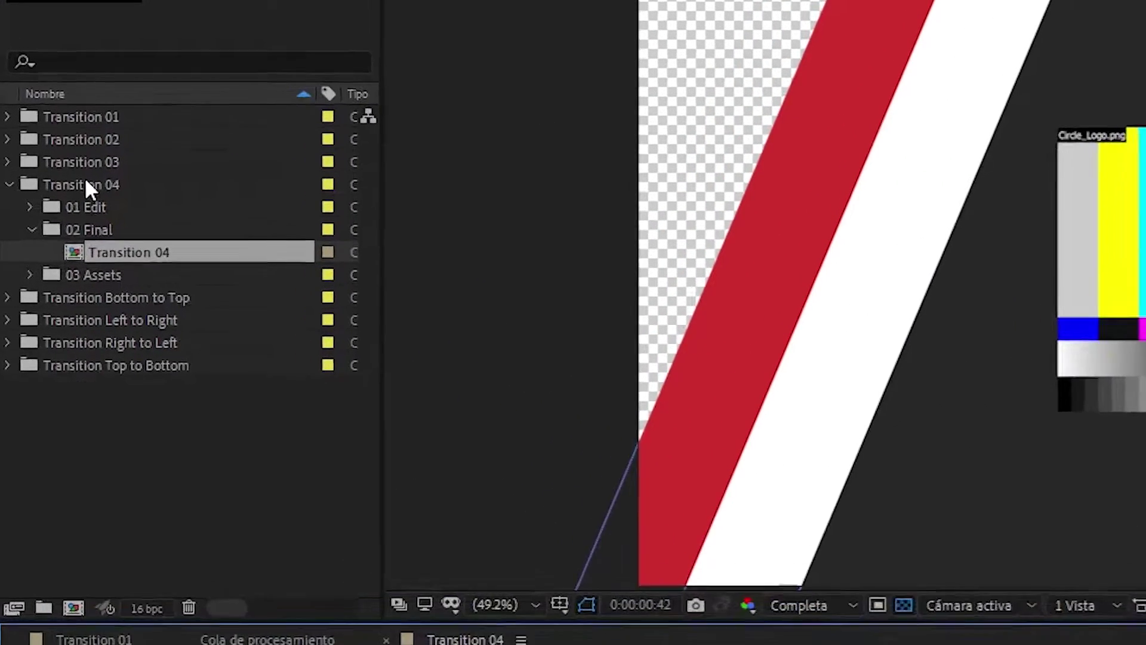
# Replace the Circle_Logo.png footage in Transition 04's 03 Assets folder with the logo-transparente PNG and preview the composition.
pyautogui.click(30, 192)
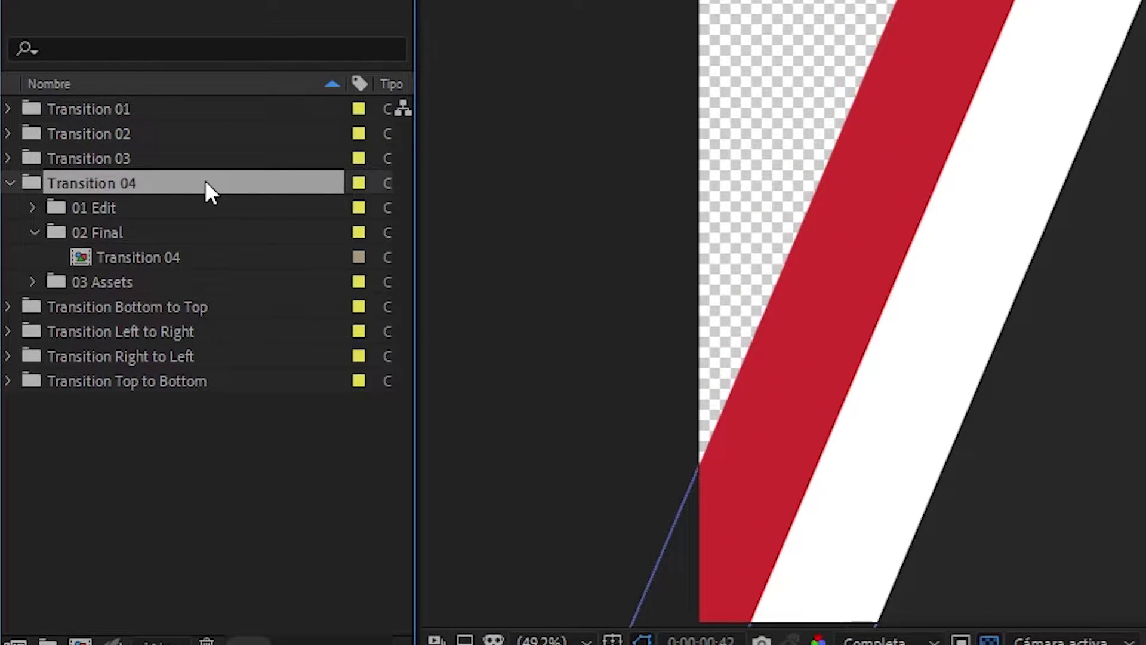
pyautogui.click(33, 283)
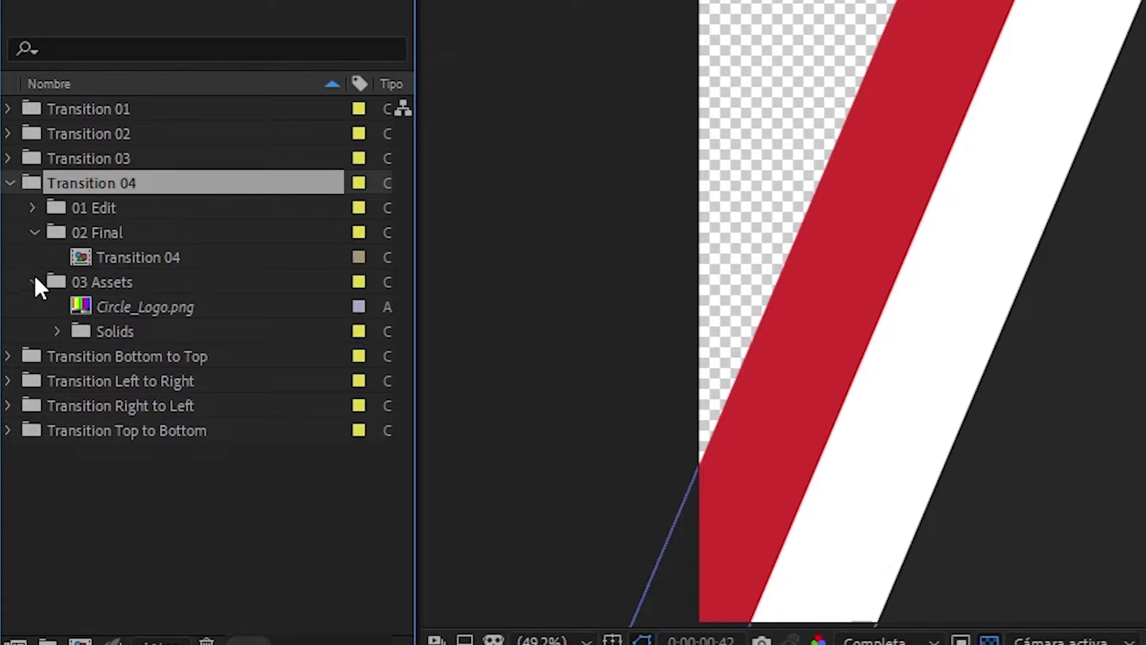
pyautogui.click(120, 310)
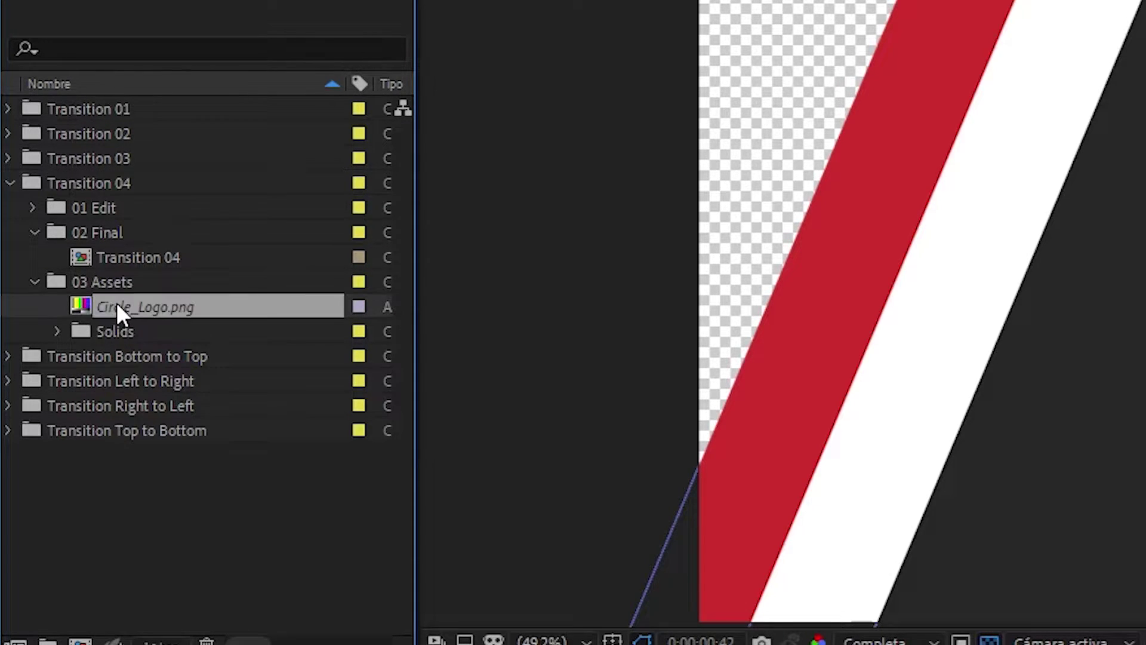
pyautogui.rightClick(206, 301)
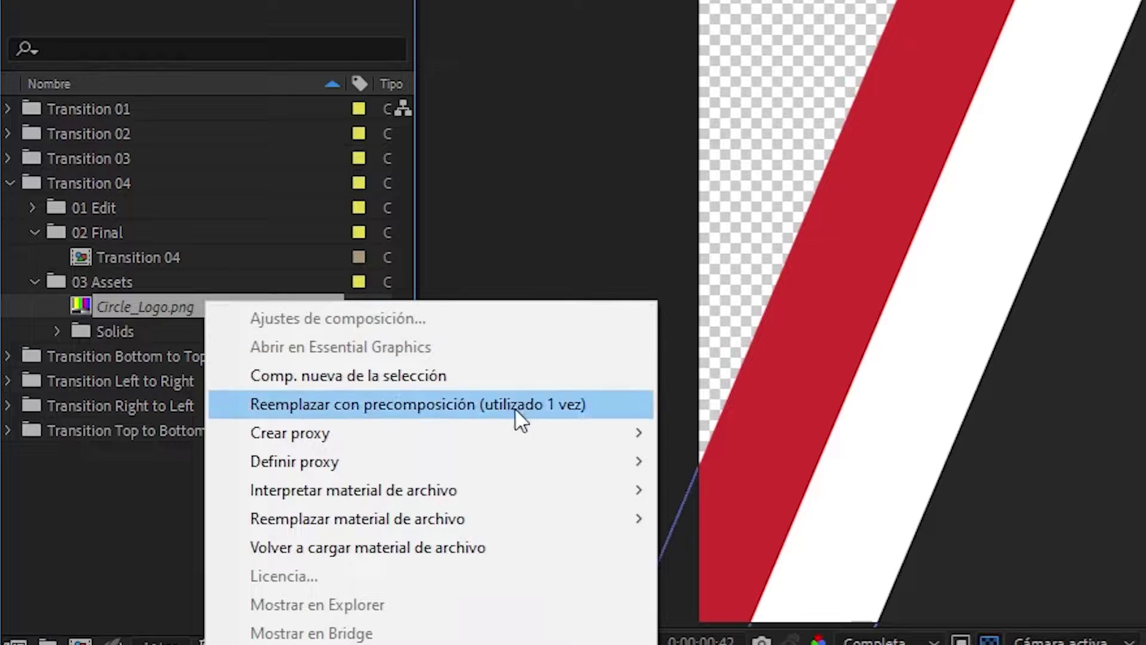
pyautogui.moveTo(371, 517)
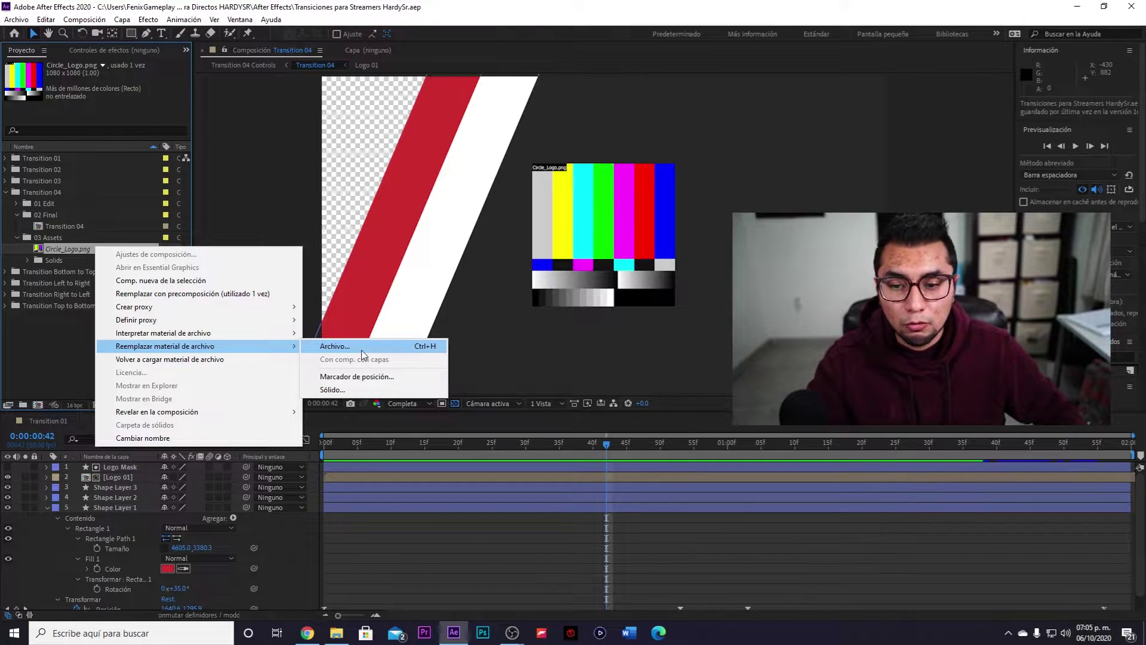
pyautogui.click(362, 350)
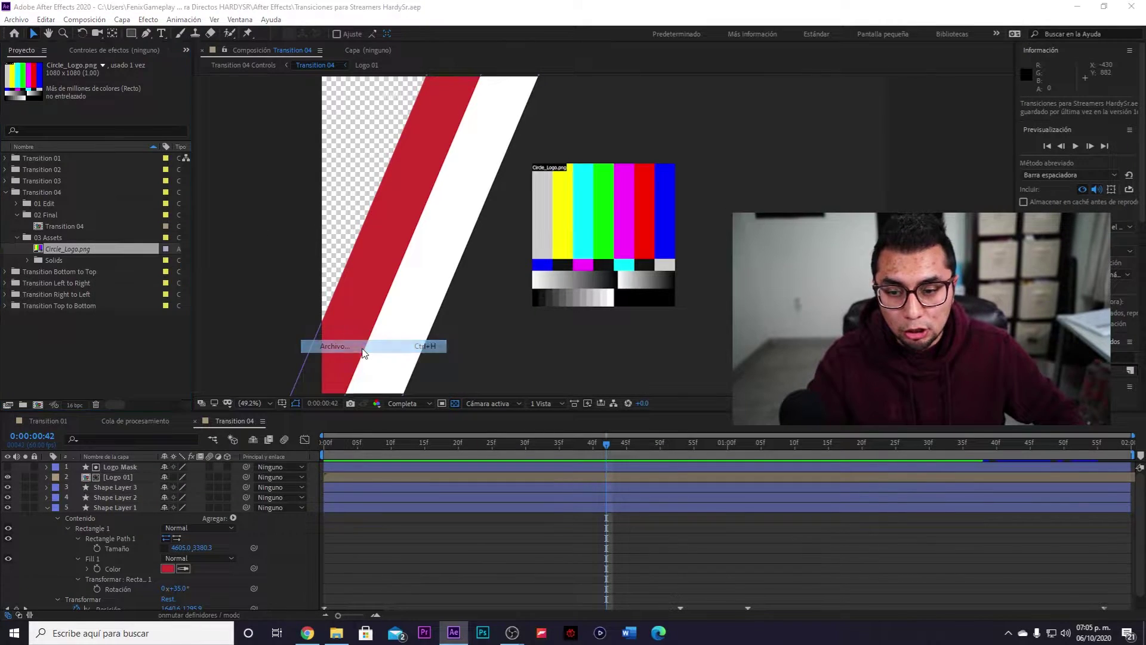
pyautogui.scroll(-1, 306, 229)
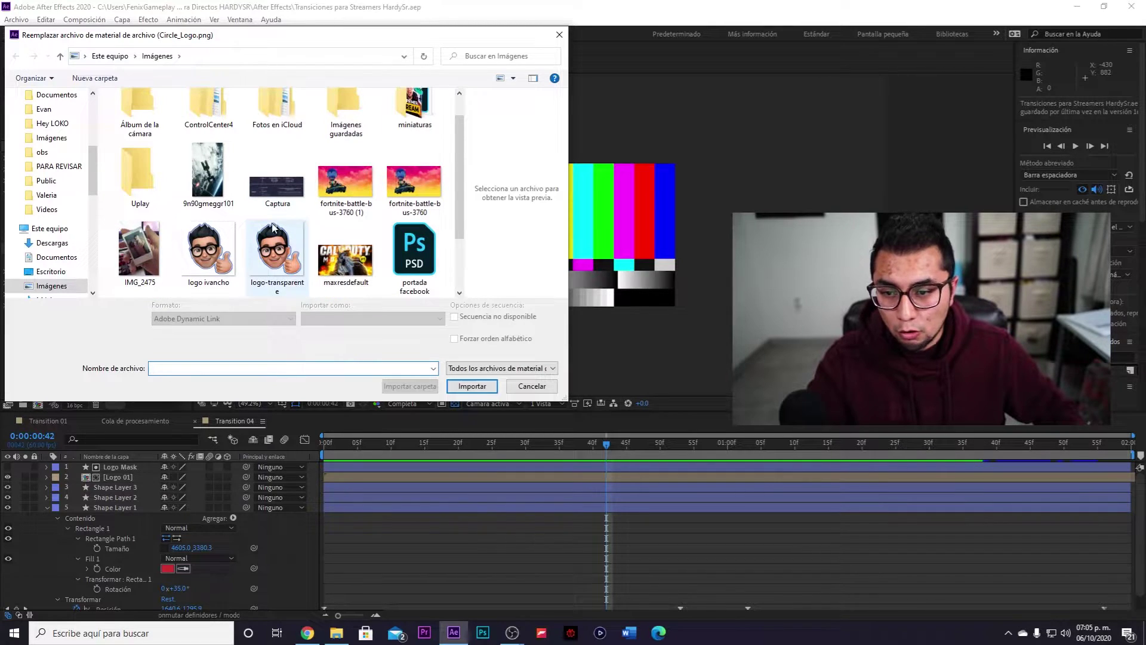
pyautogui.click(291, 252)
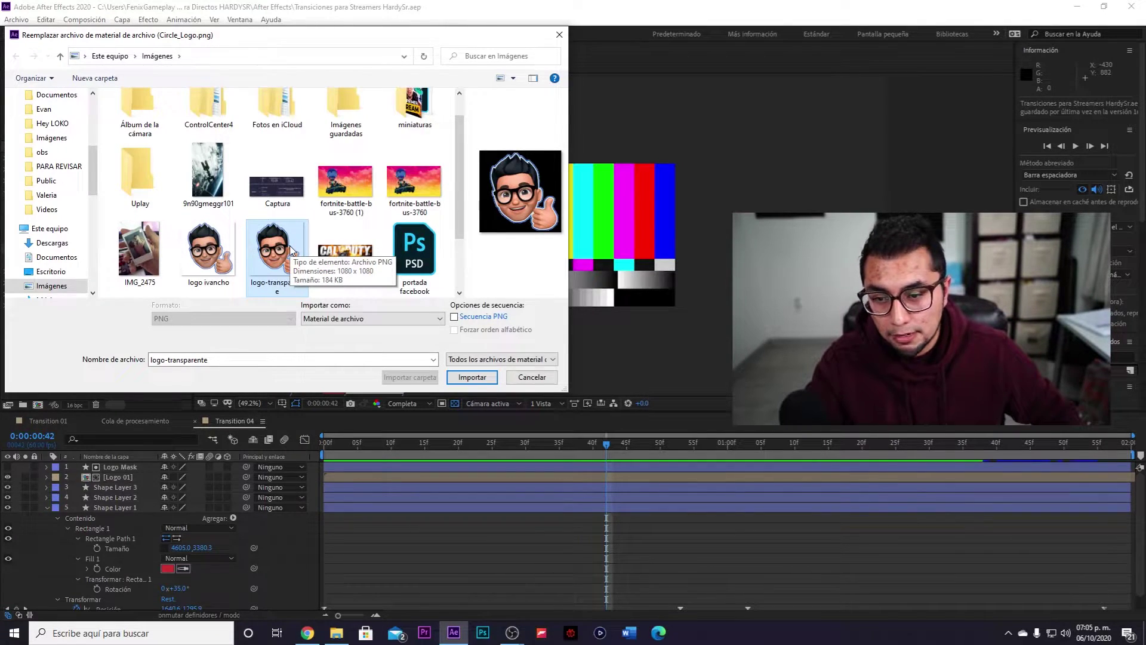
pyautogui.click(467, 382)
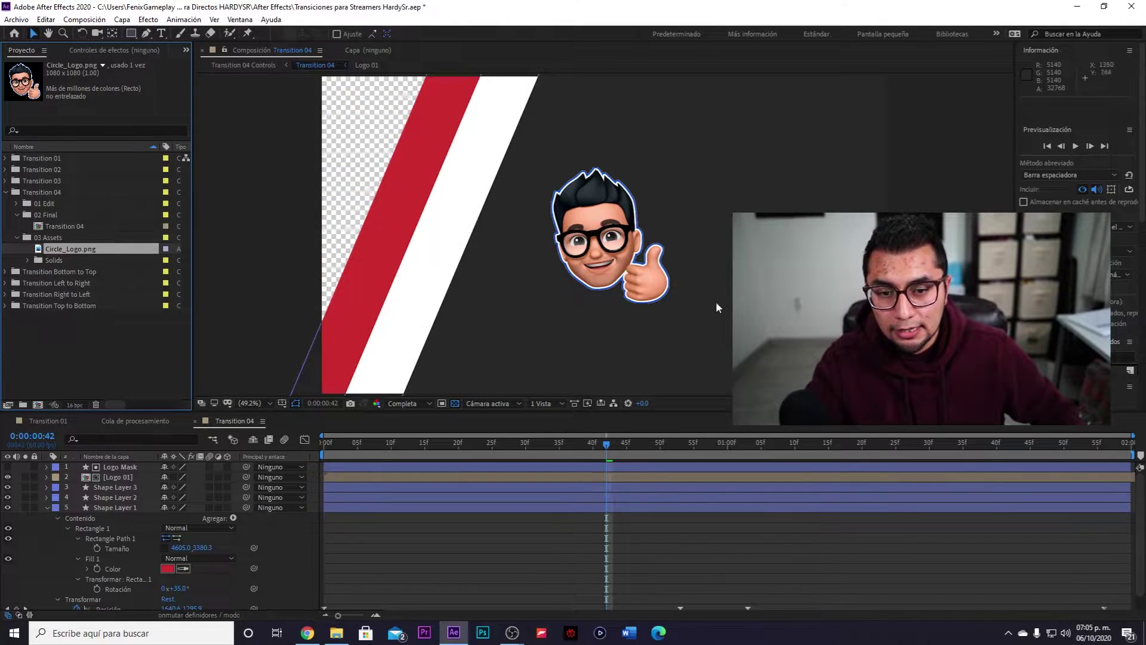
pyautogui.moveTo(606, 443)
pyautogui.mouseDown()
pyautogui.moveTo(573, 447)
pyautogui.moveTo(811, 447)
pyautogui.moveTo(568, 445)
pyautogui.moveTo(606, 445)
pyautogui.mouseUp()
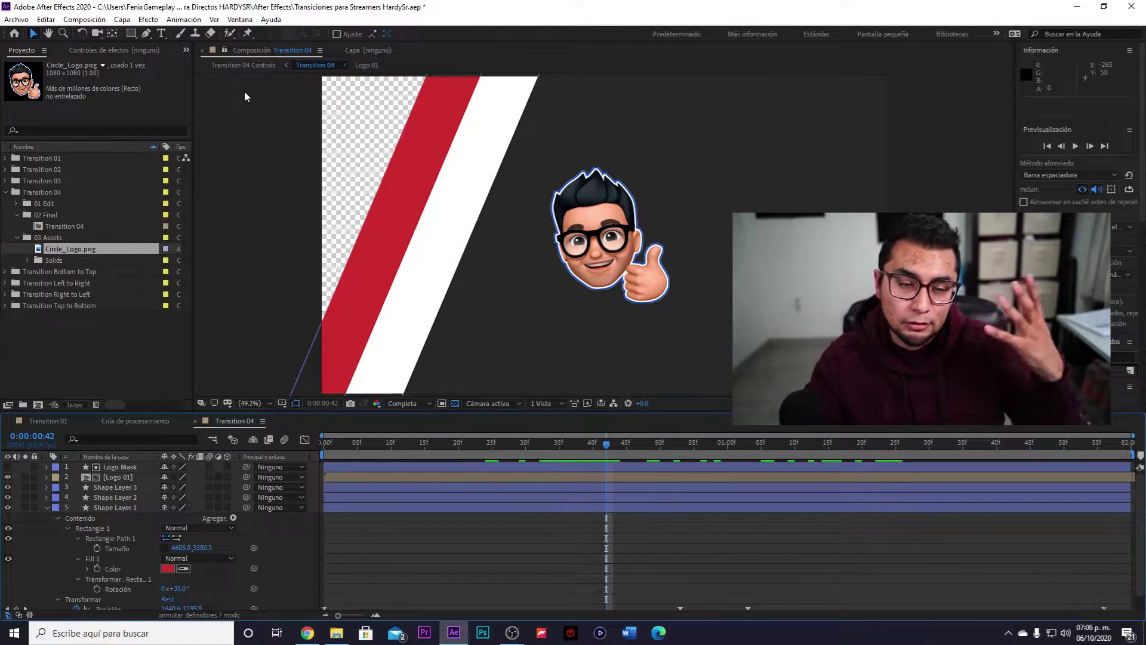
# Expand Transition 04's 01 Edit folder, compare it with Transition 02's Edit folder, and select Transition 04's 01 Edit folder.
pyautogui.click(17, 203)
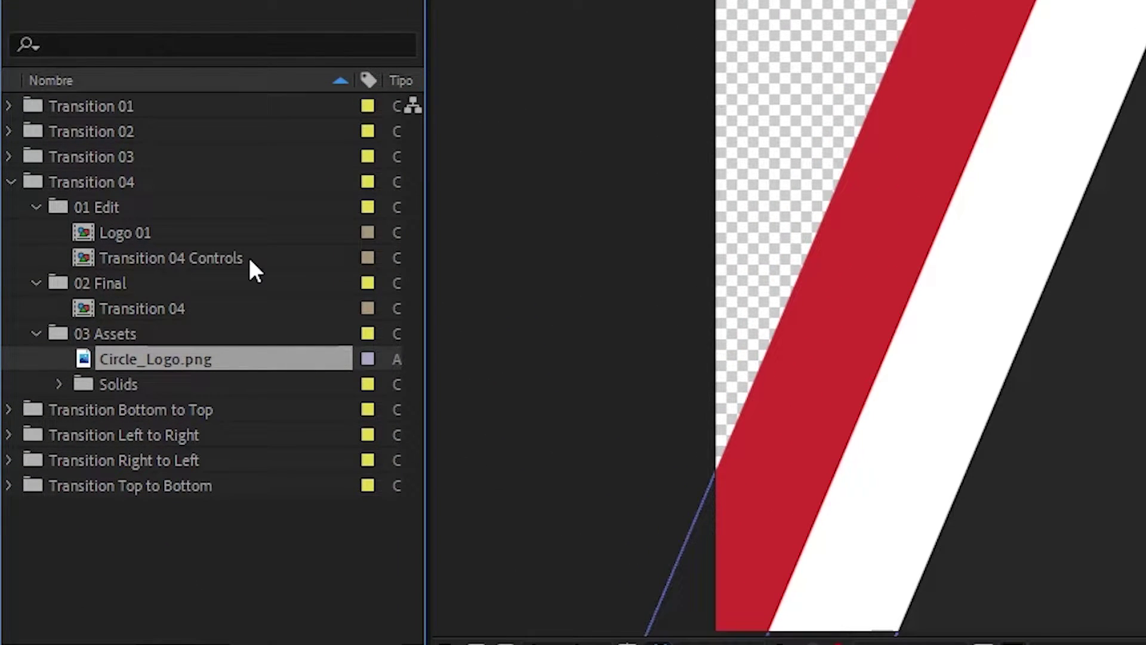
pyautogui.click(8, 129)
pyautogui.click(34, 156)
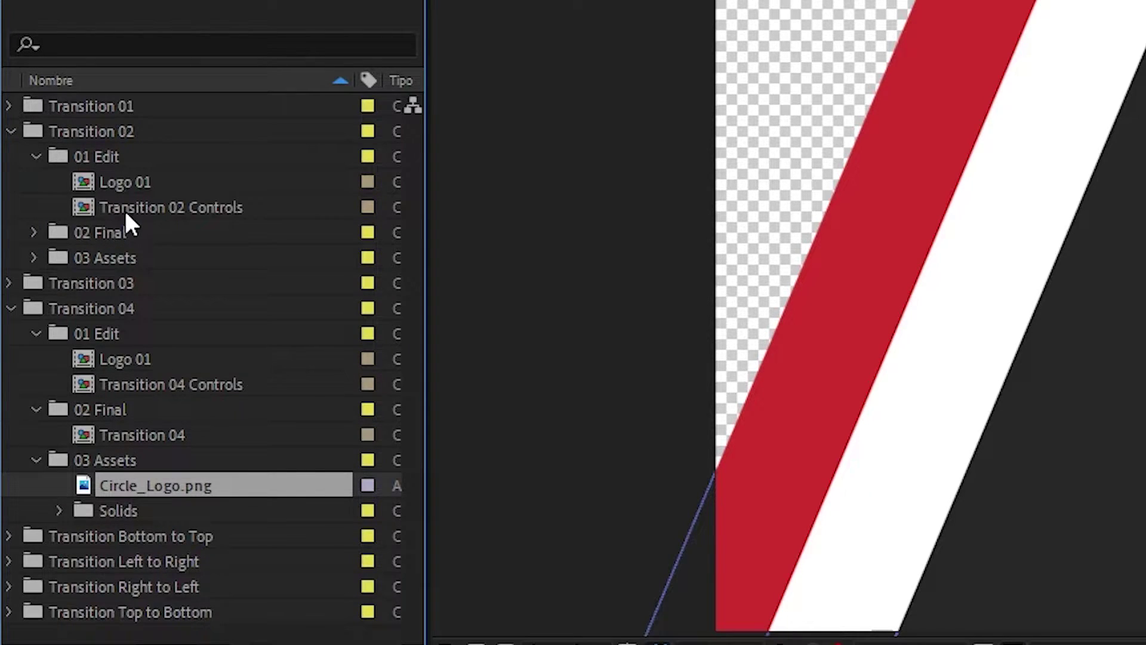
pyautogui.click(12, 130)
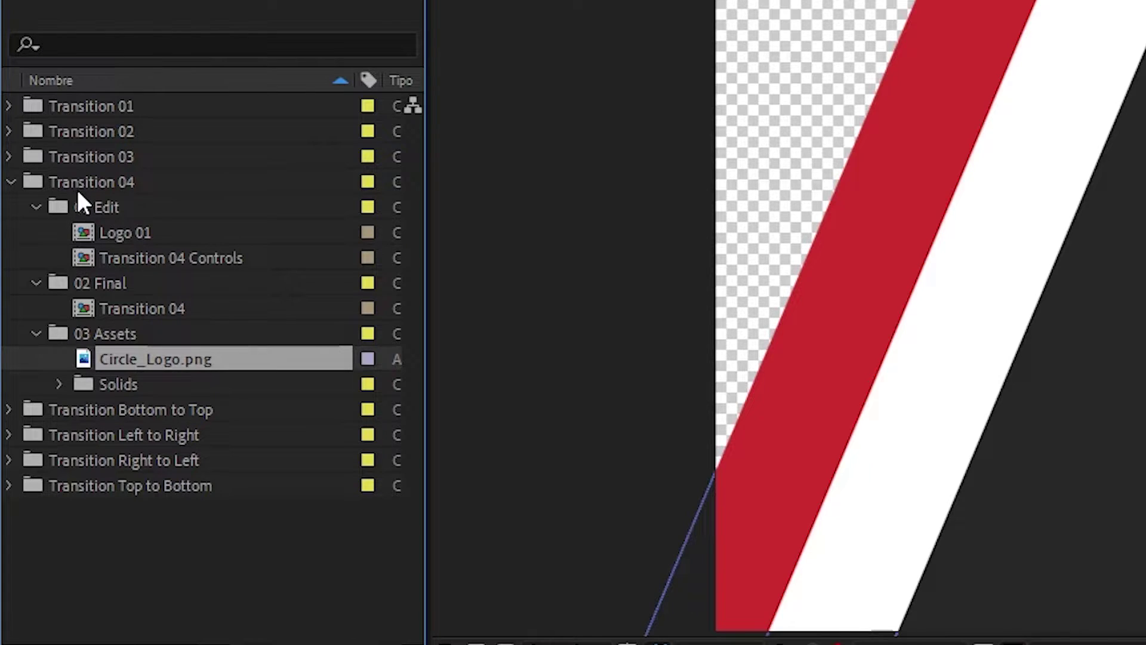
pyautogui.click(81, 188)
pyautogui.click(87, 205)
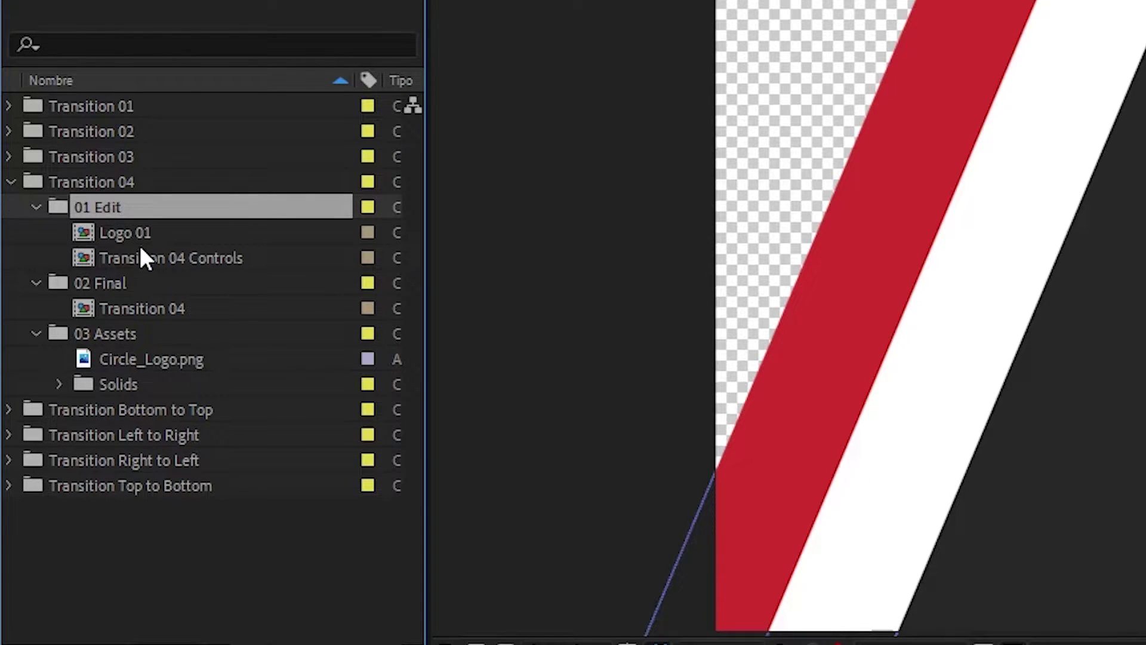
# Open the Transition 04 Controls composition and display the effect controls of its Transition 04 Controls layer.
pyautogui.click(143, 260)
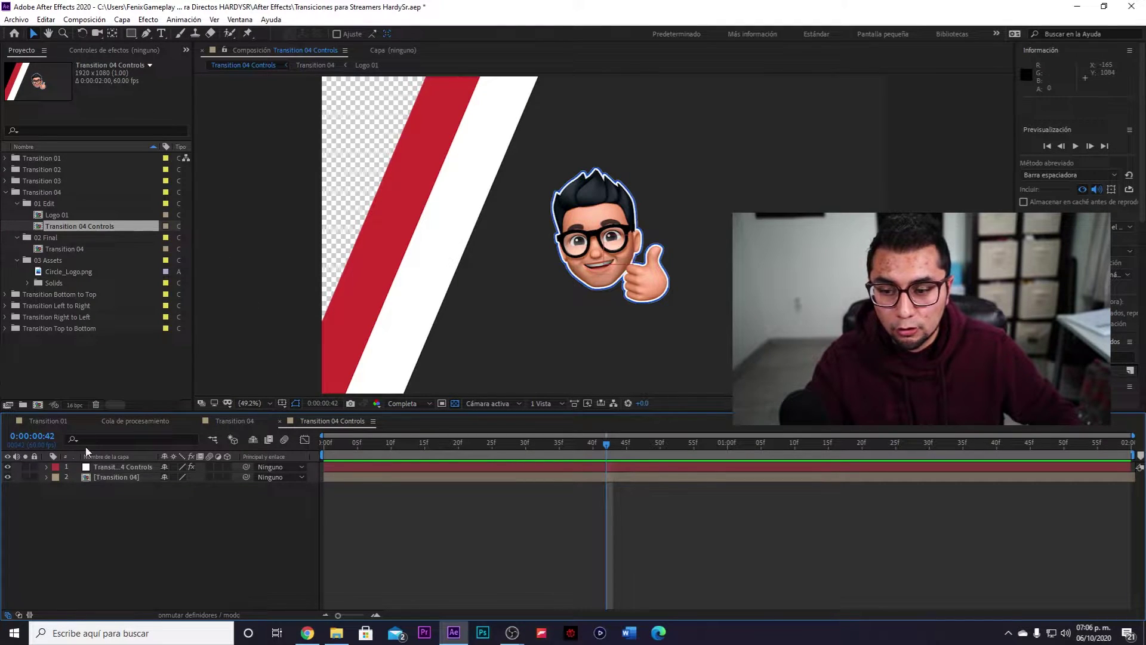
pyautogui.click(113, 467)
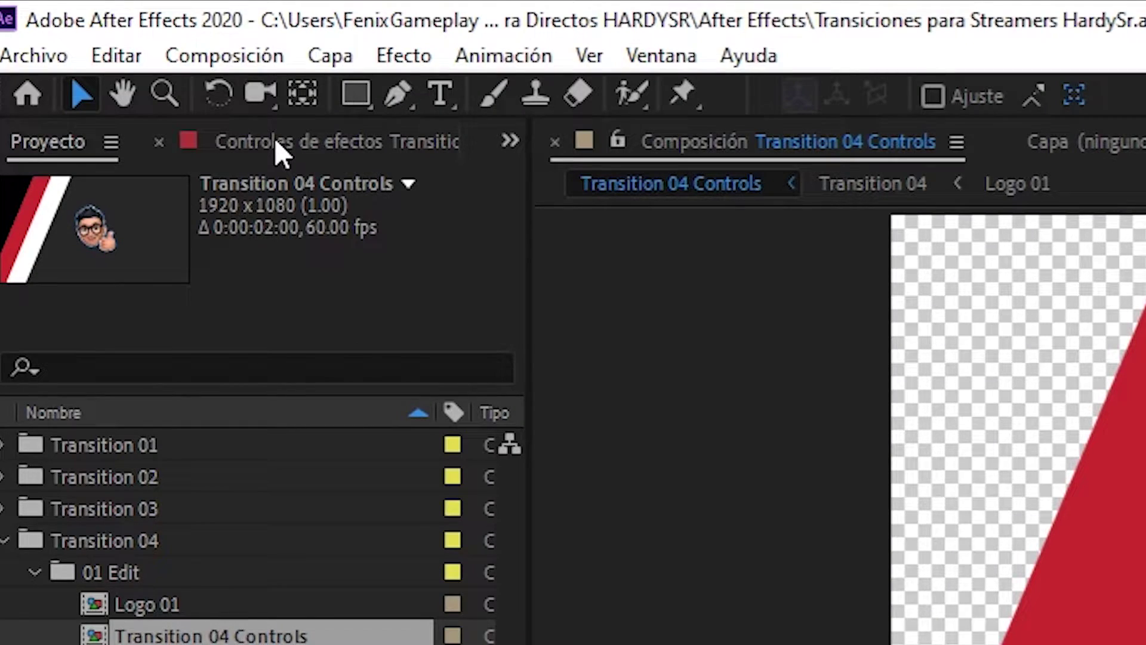
pyautogui.click(275, 142)
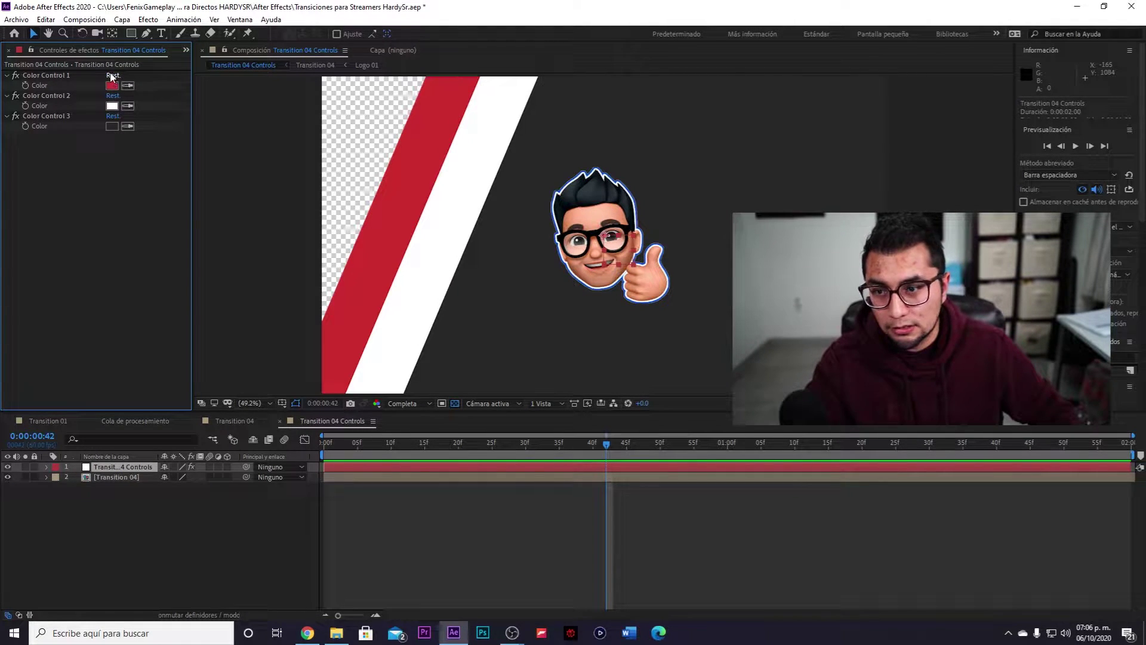
# Change Color Control 1 of the Transition 04 Controls layer to purple.
pyautogui.click(111, 87)
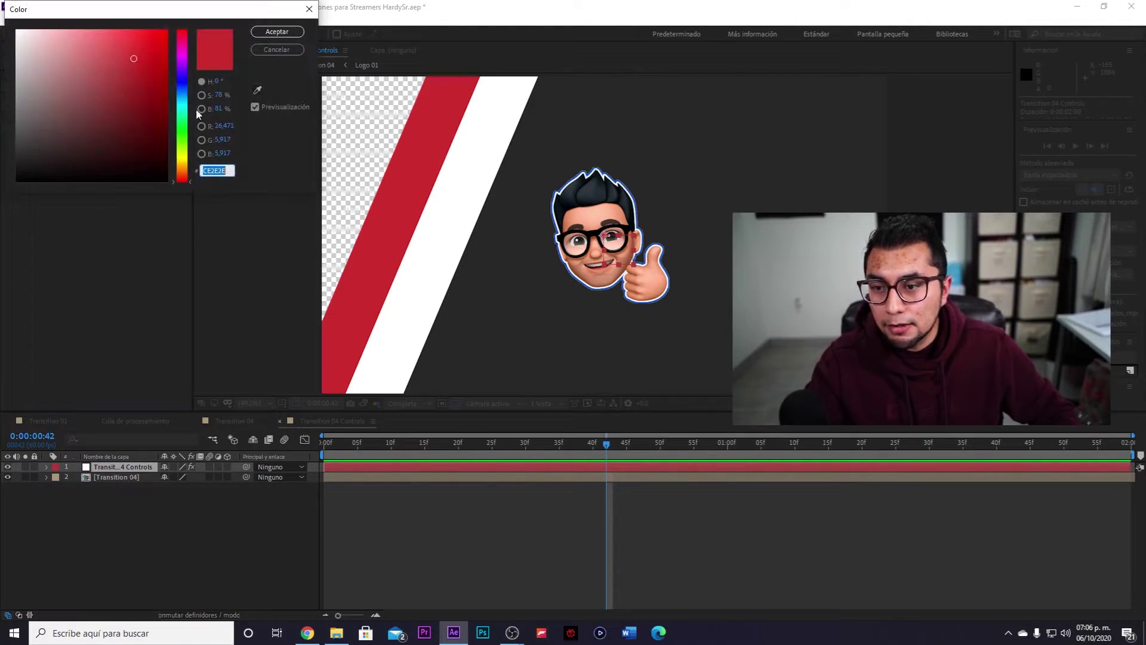
pyautogui.click(182, 59)
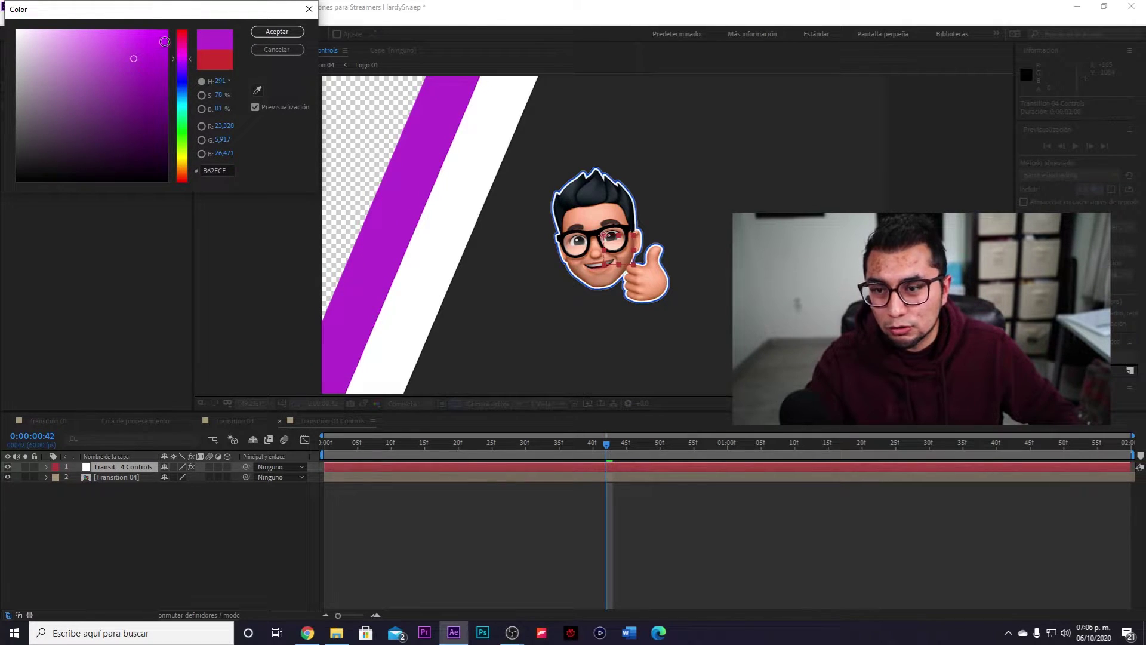
pyautogui.click(285, 33)
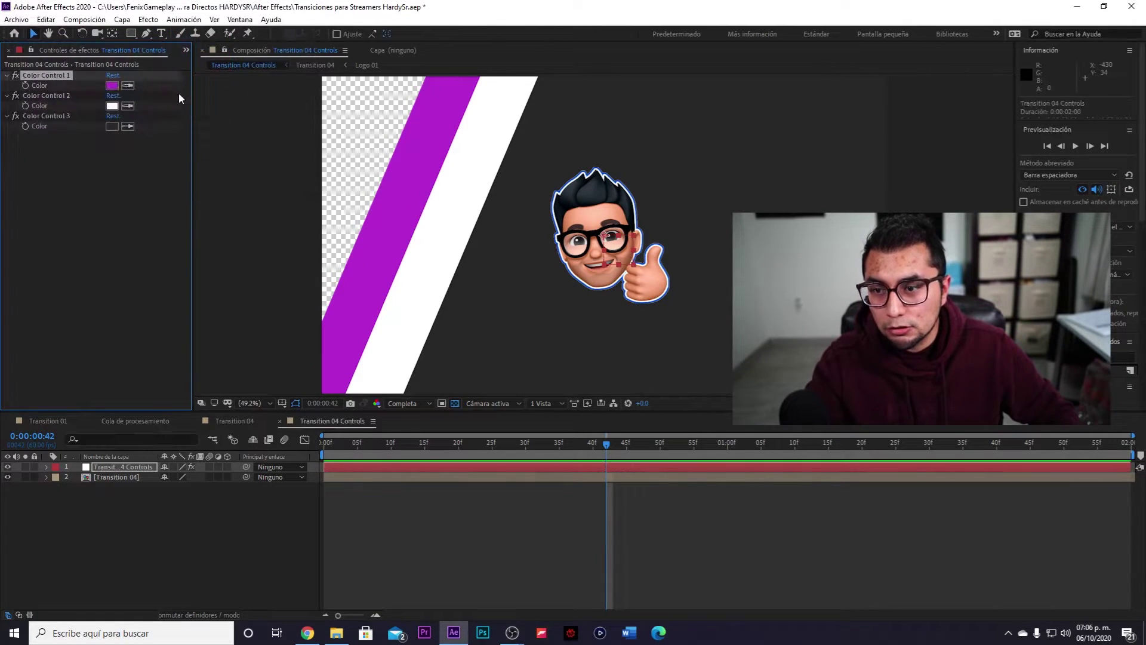
# Set Color Control 2 to violet 7101F0 and Color Control 3 to white FFFFFF.
pyautogui.click(111, 105)
pyautogui.moveTo(182, 81); pyautogui.dragTo(164, 41)
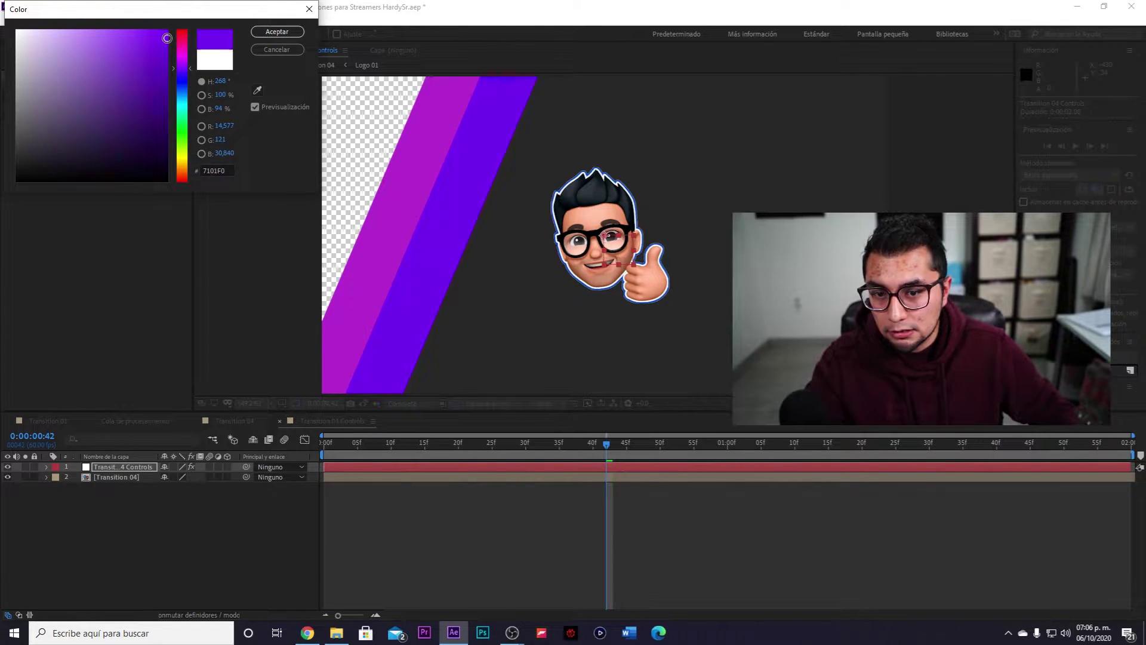
pyautogui.click(277, 31)
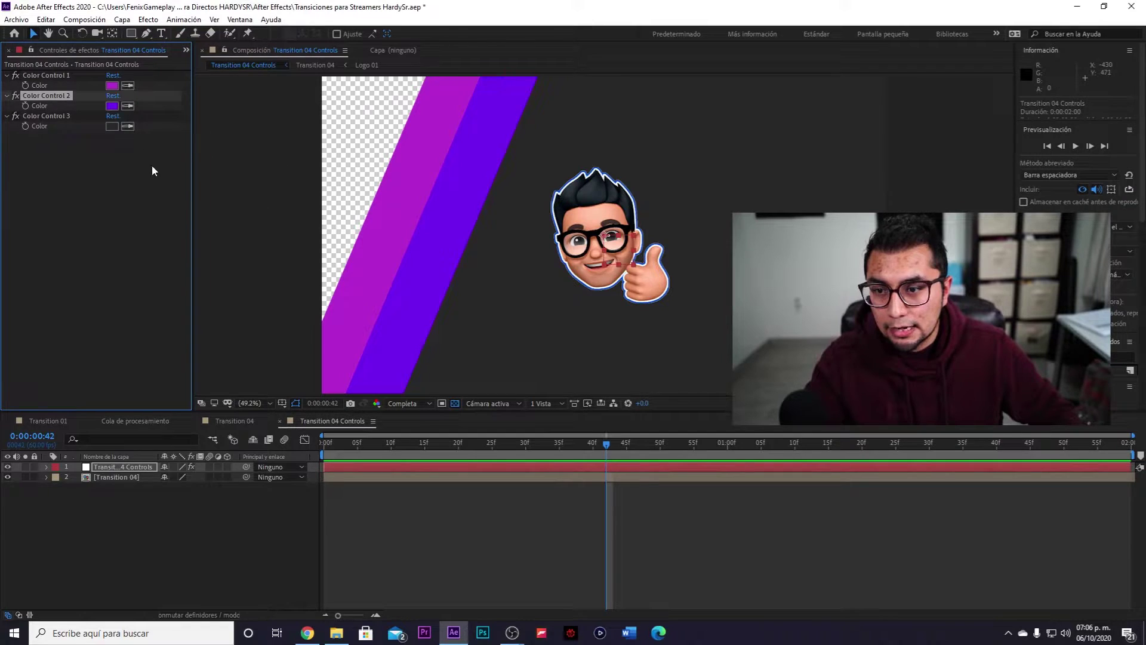
pyautogui.click(112, 126)
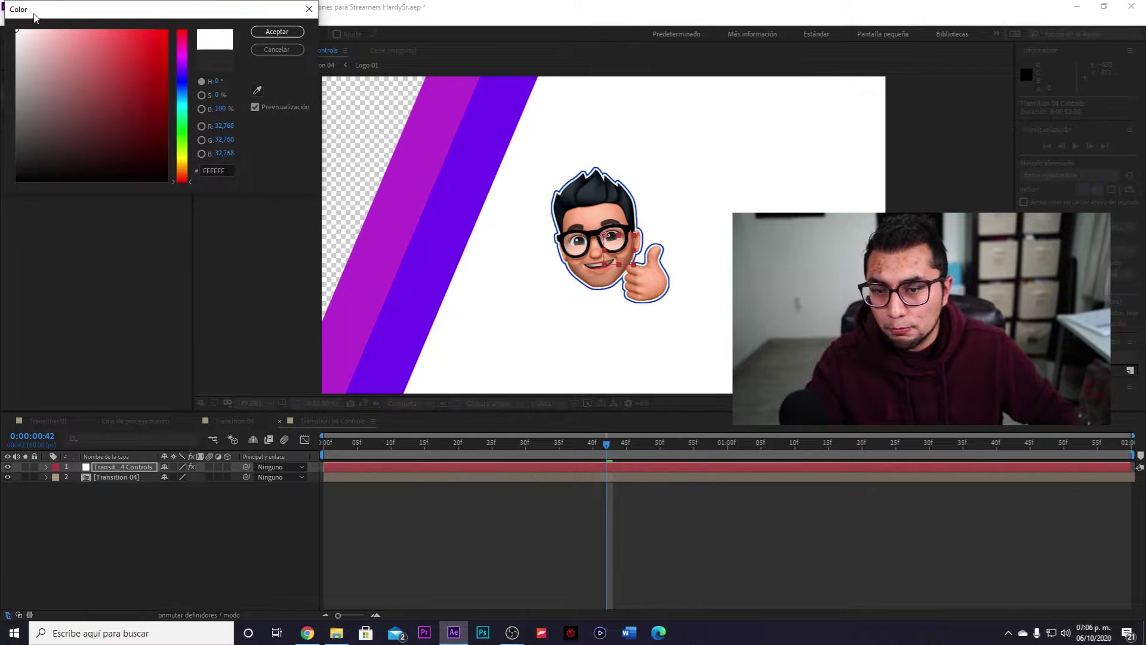
pyautogui.click(277, 32)
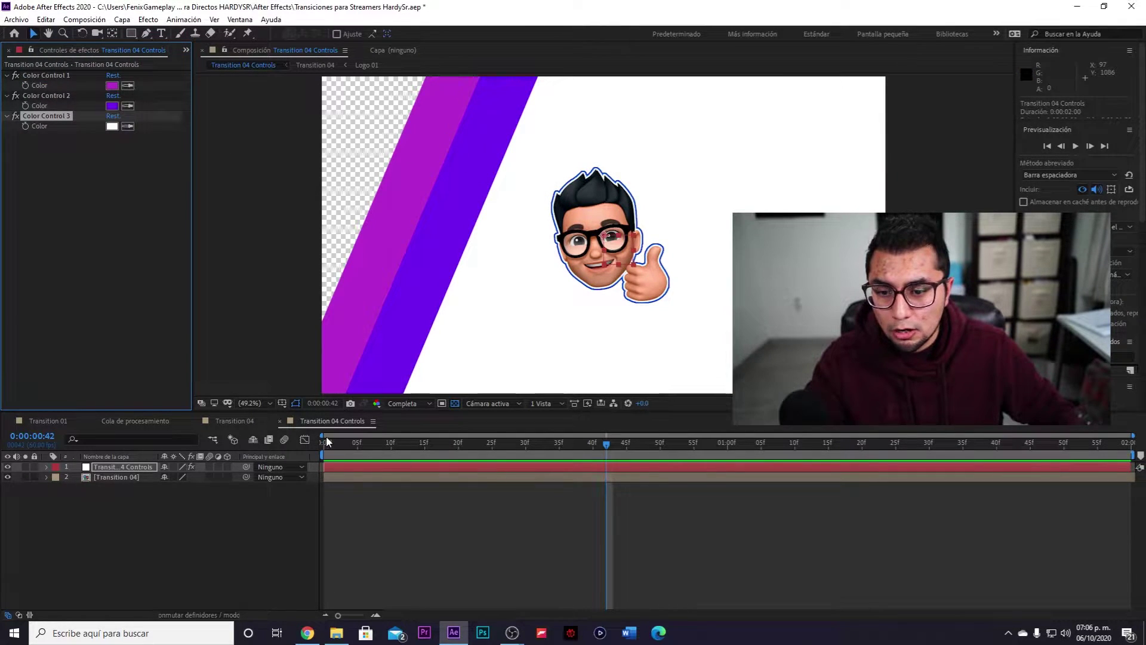
# Scrub through the Transition 04 composition to check the new colors and add it to the render queue.
pyautogui.click(233, 421)
pyautogui.click(410, 445)
pyautogui.moveTo(368, 451); pyautogui.dragTo(621, 447)
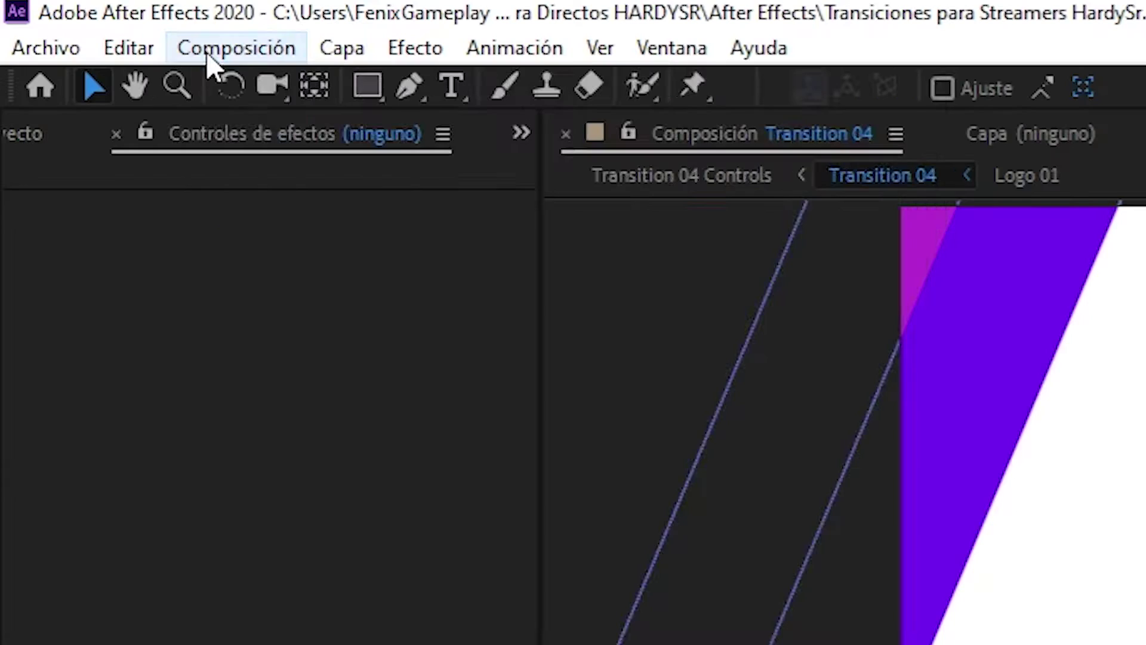
pyautogui.click(76, 22)
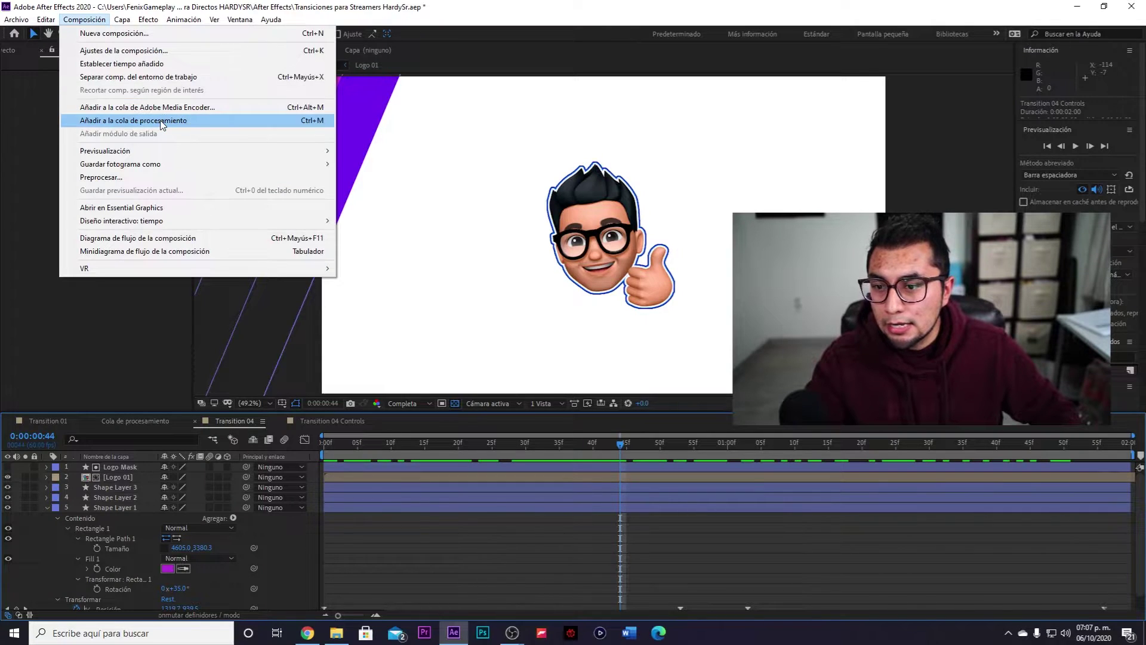
pyautogui.click(161, 121)
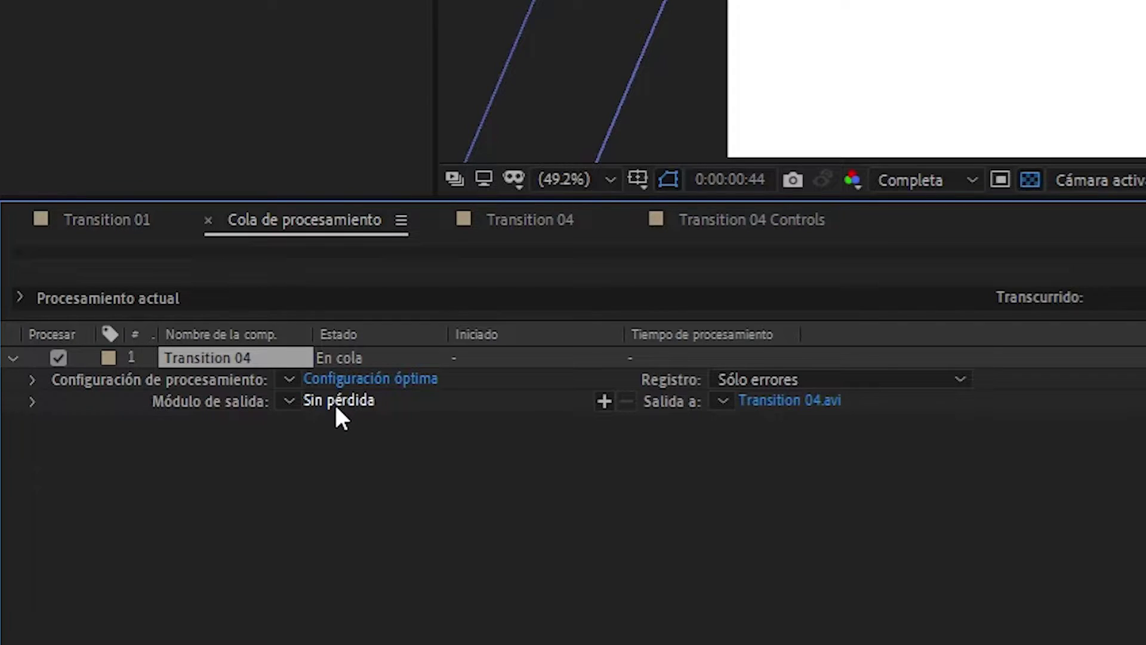
# Set the queued render's output module to QuickTime format with RGB + Alfa channels.
pyautogui.click(338, 401)
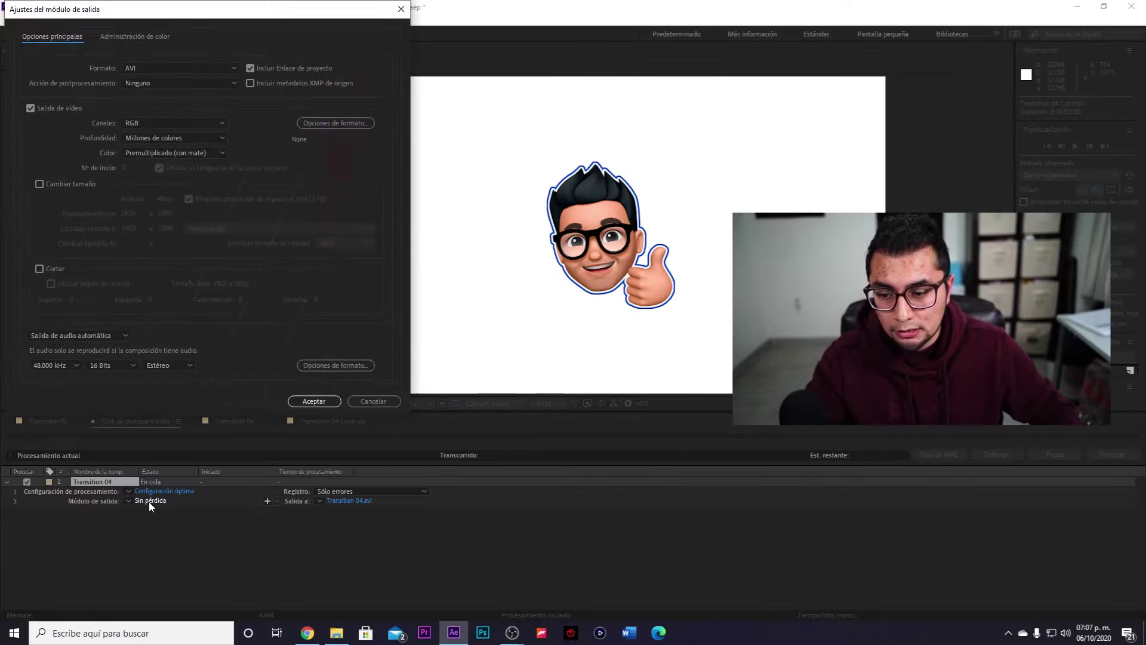
pyautogui.click(161, 69)
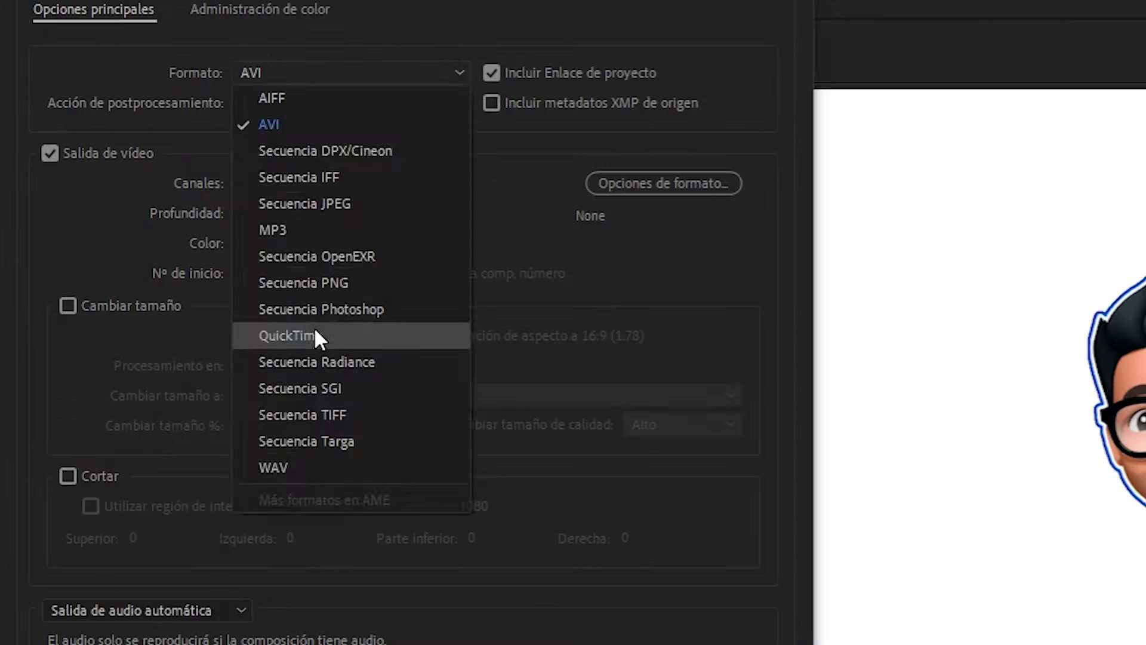
pyautogui.click(162, 199)
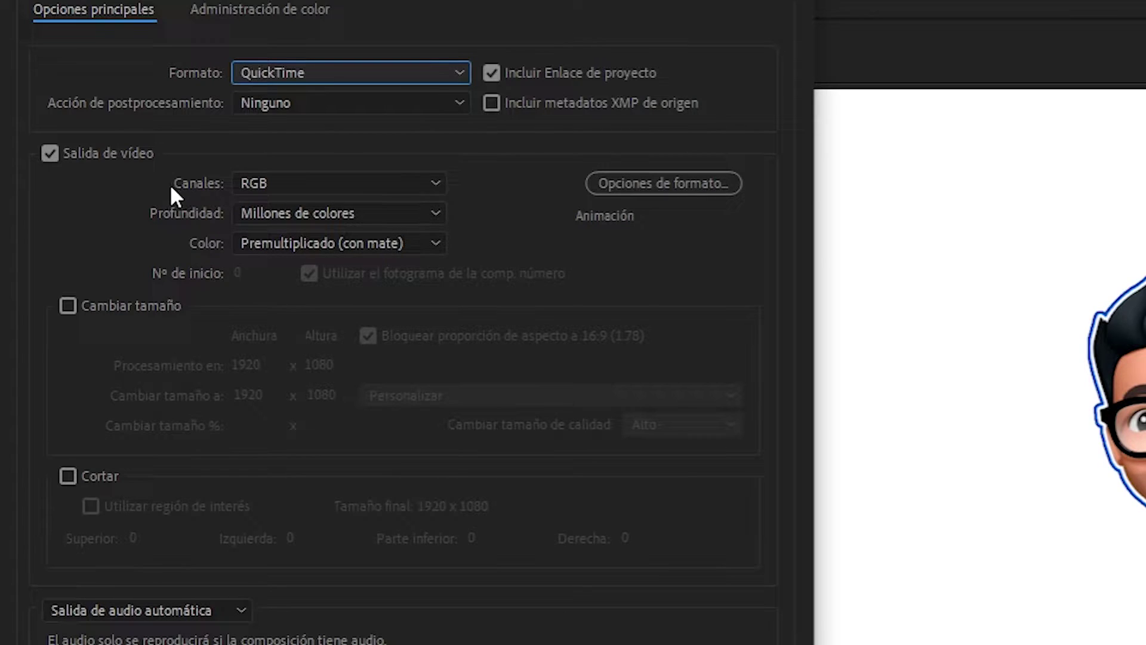
pyautogui.click(339, 186)
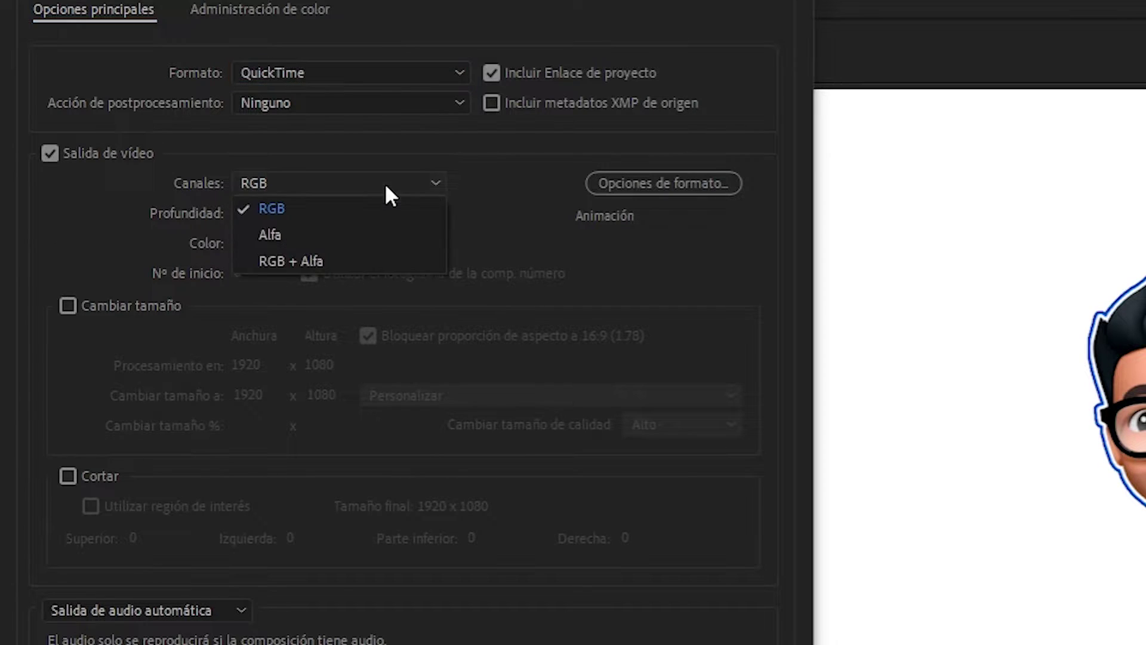
pyautogui.click(297, 266)
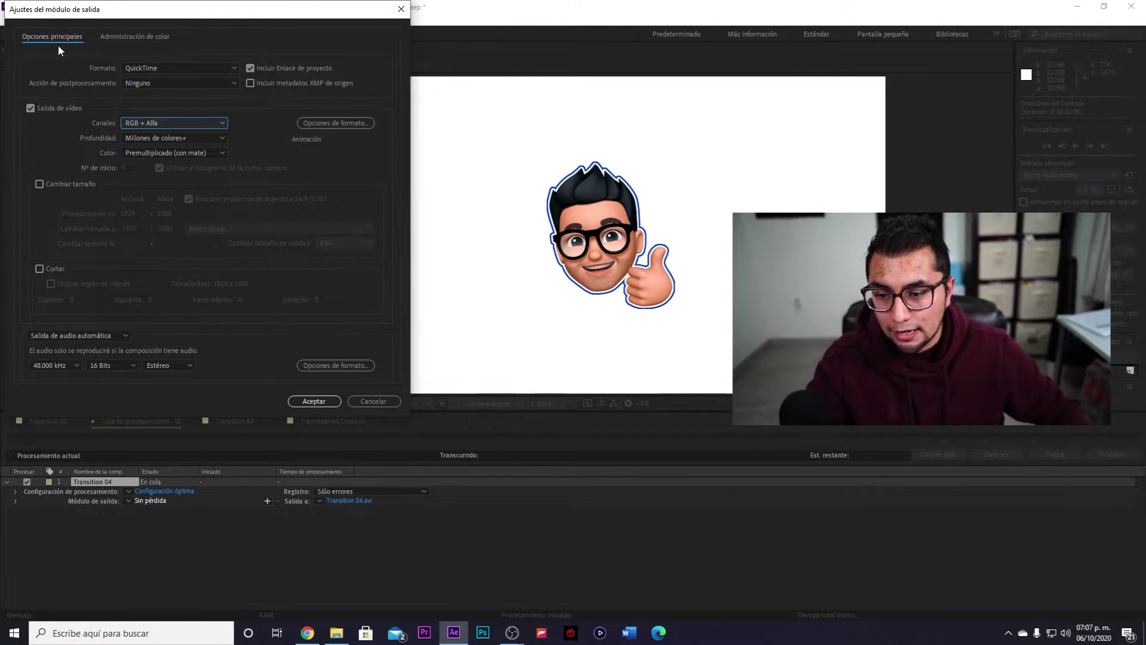
pyautogui.click(314, 401)
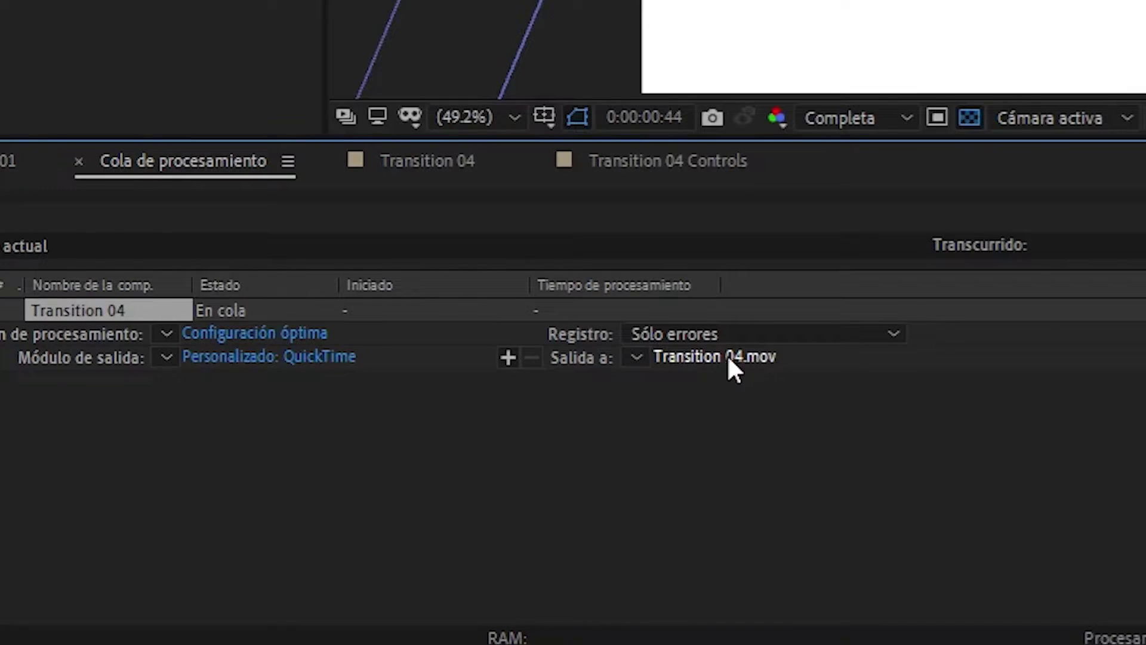
# Set the output file to Transition 04.mov in the Escritorio folder and render the queued composition.
pyautogui.click(720, 356)
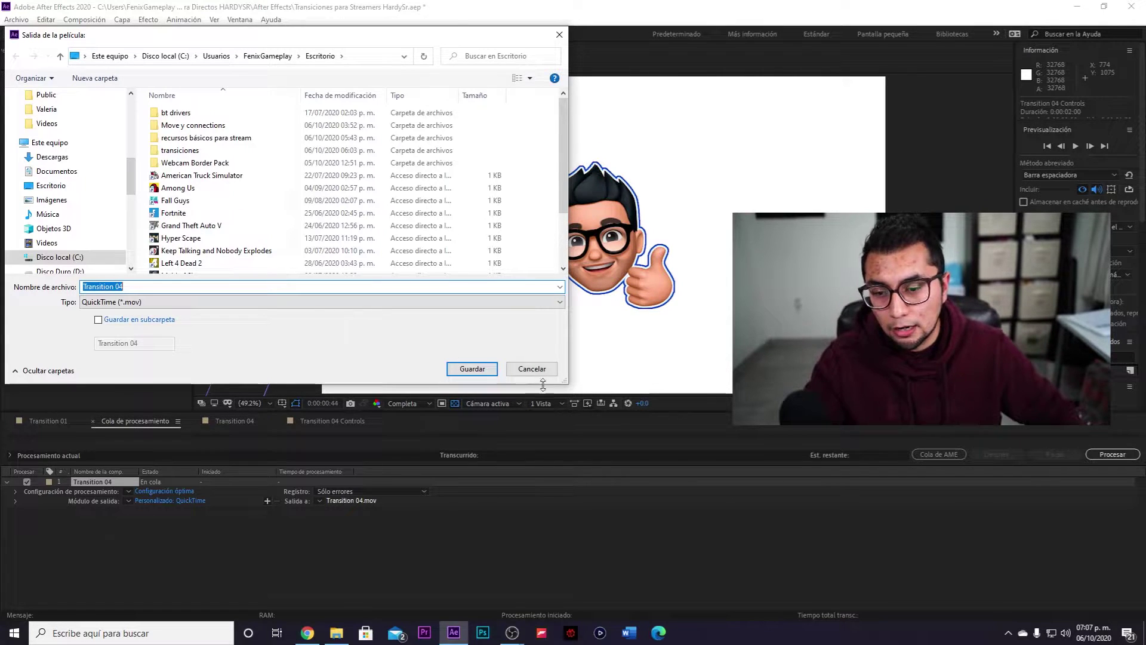
pyautogui.click(472, 369)
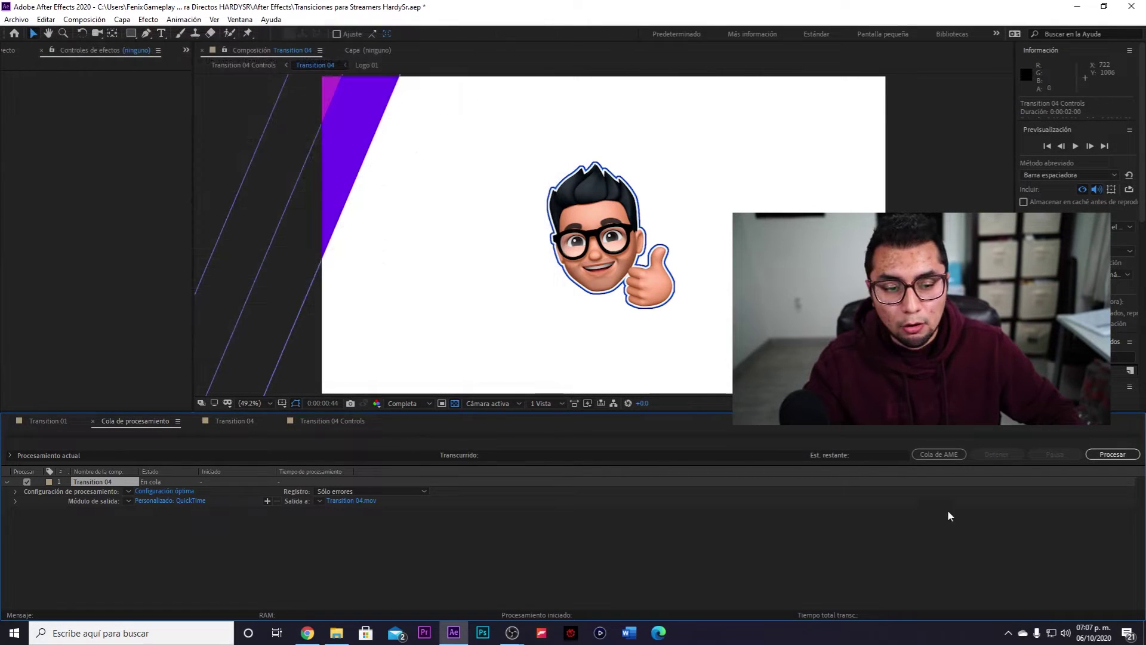
pyautogui.click(1112, 455)
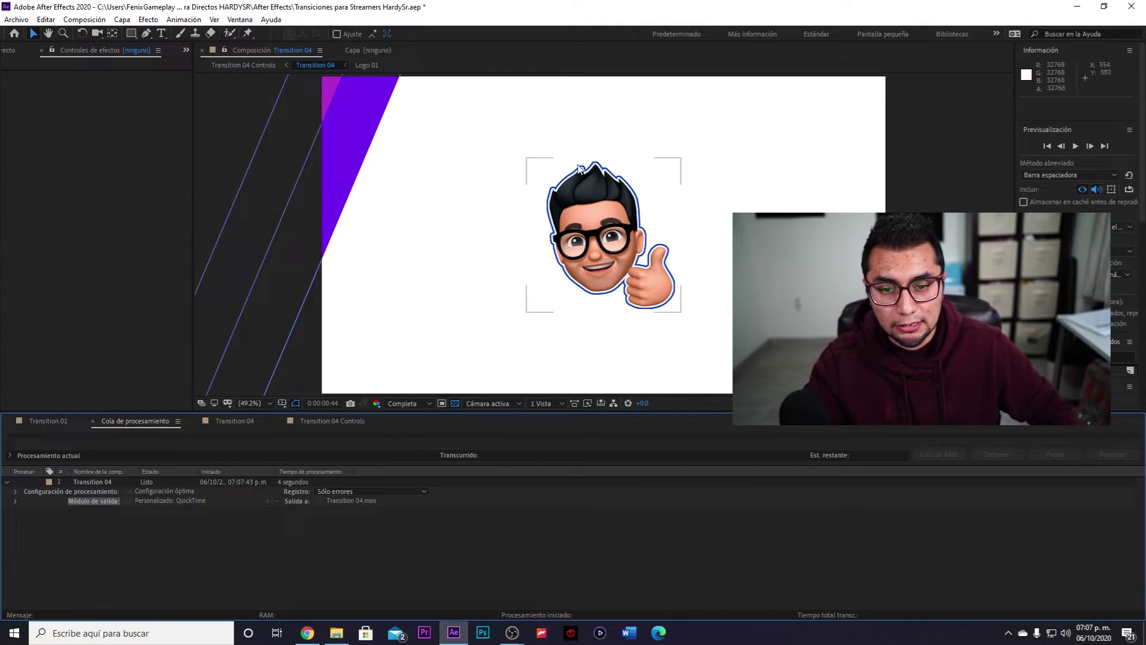
# Close After Effects without saving the project and minimize the File Explorer window to reveal the desktop.
pyautogui.click(1130, 7)
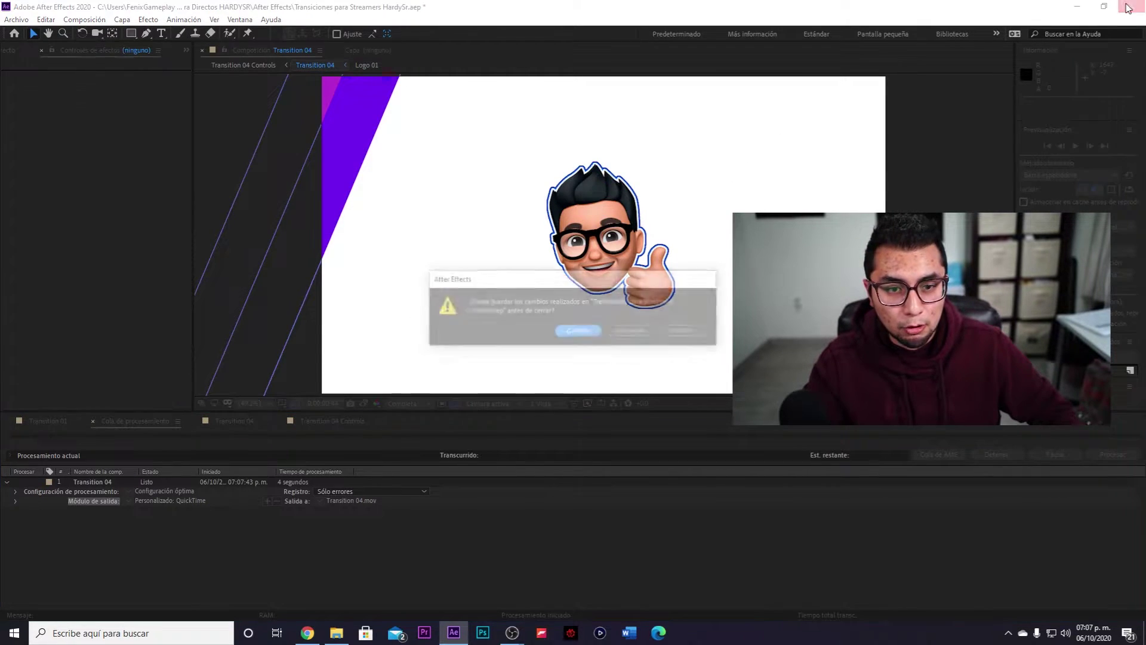
pyautogui.click(648, 332)
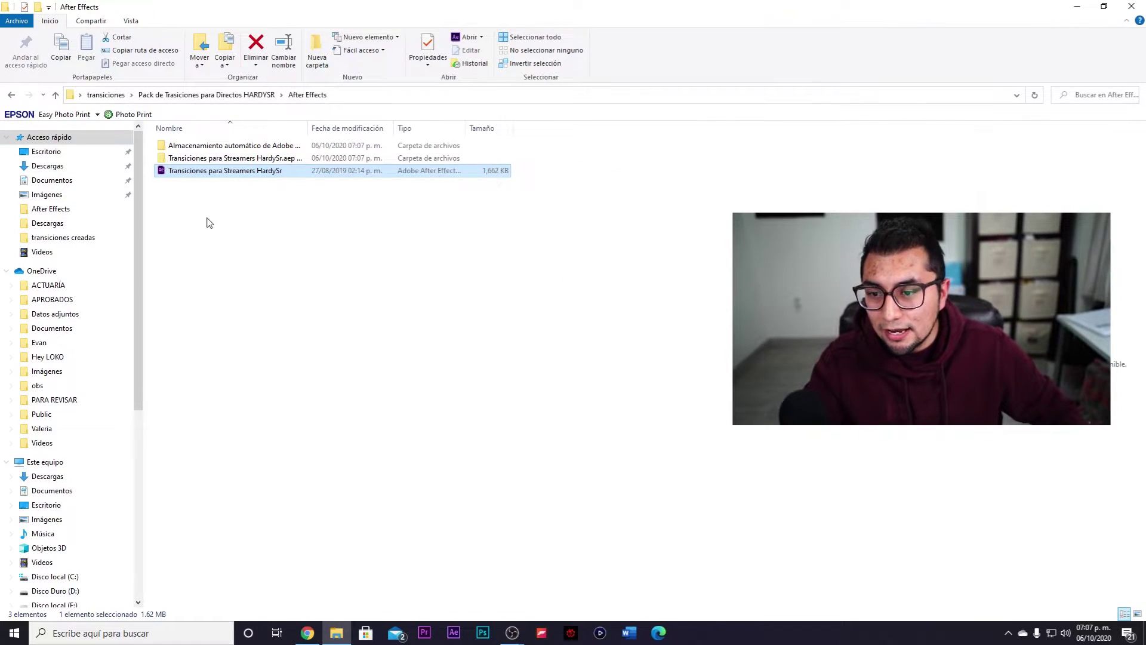
pyautogui.click(405, 234)
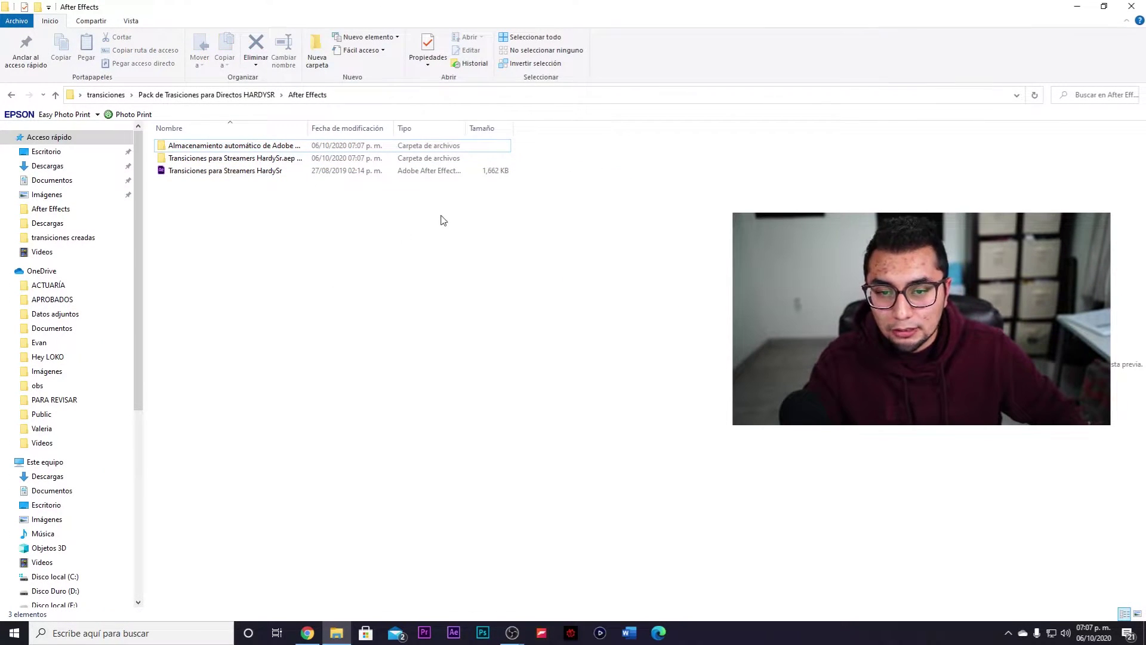
pyautogui.click(1071, 8)
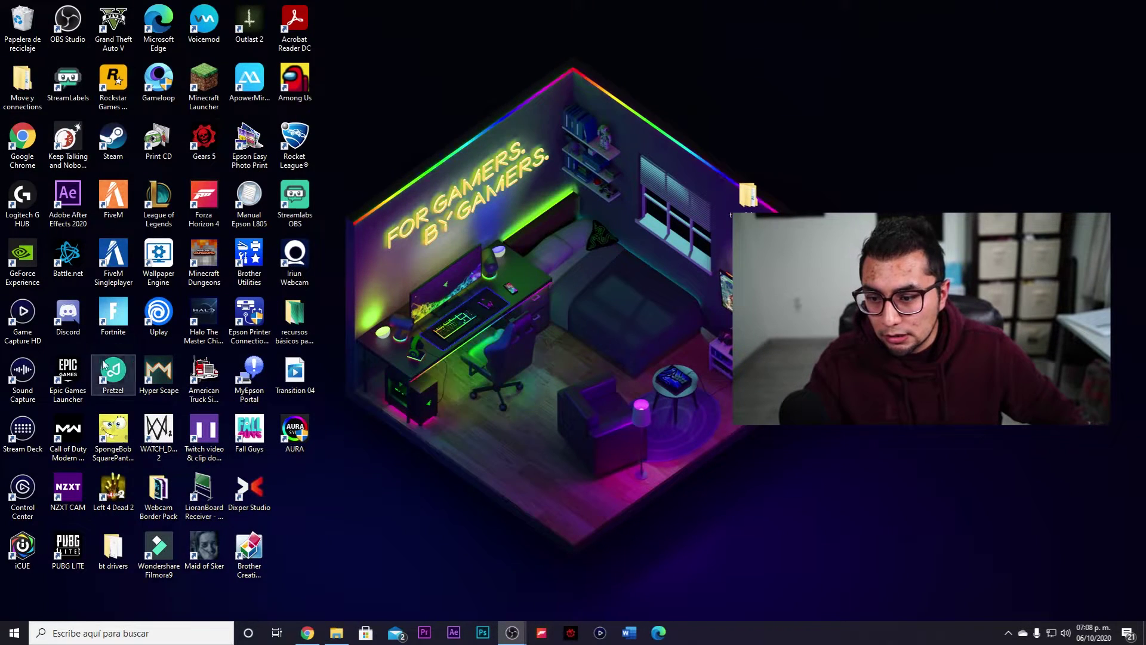
# Move the Transition 04 video to an empty area of the desktop and check its size in the file properties.
pyautogui.moveTo(294, 373); pyautogui.dragTo(612, 256)
pyautogui.rightClick(625, 261)
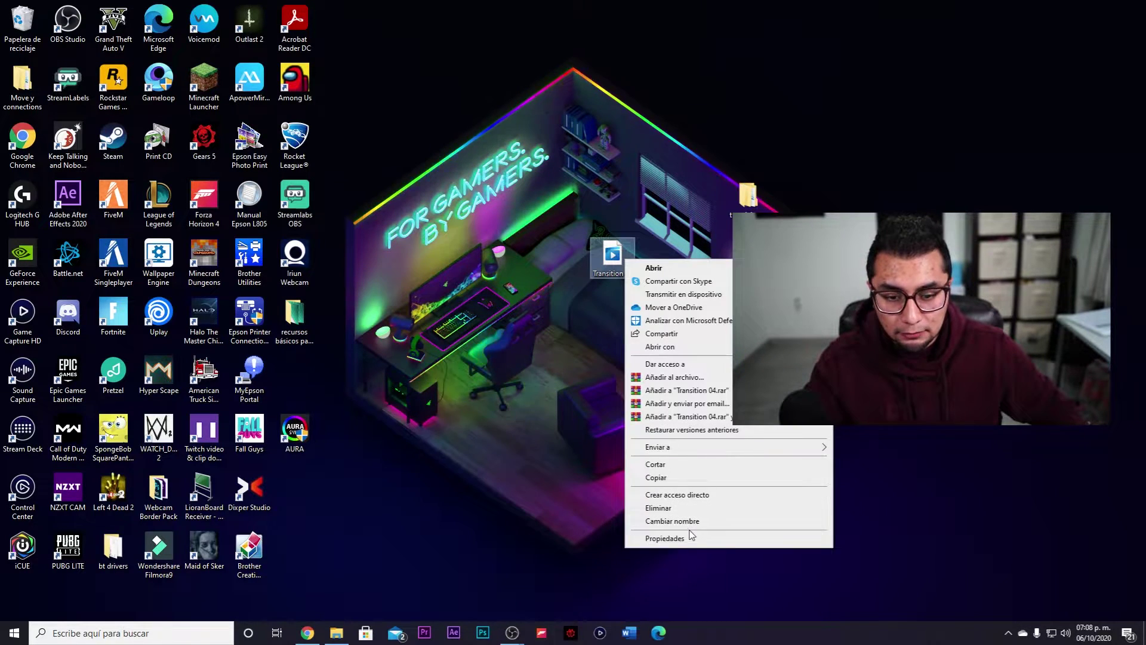
pyautogui.click(665, 538)
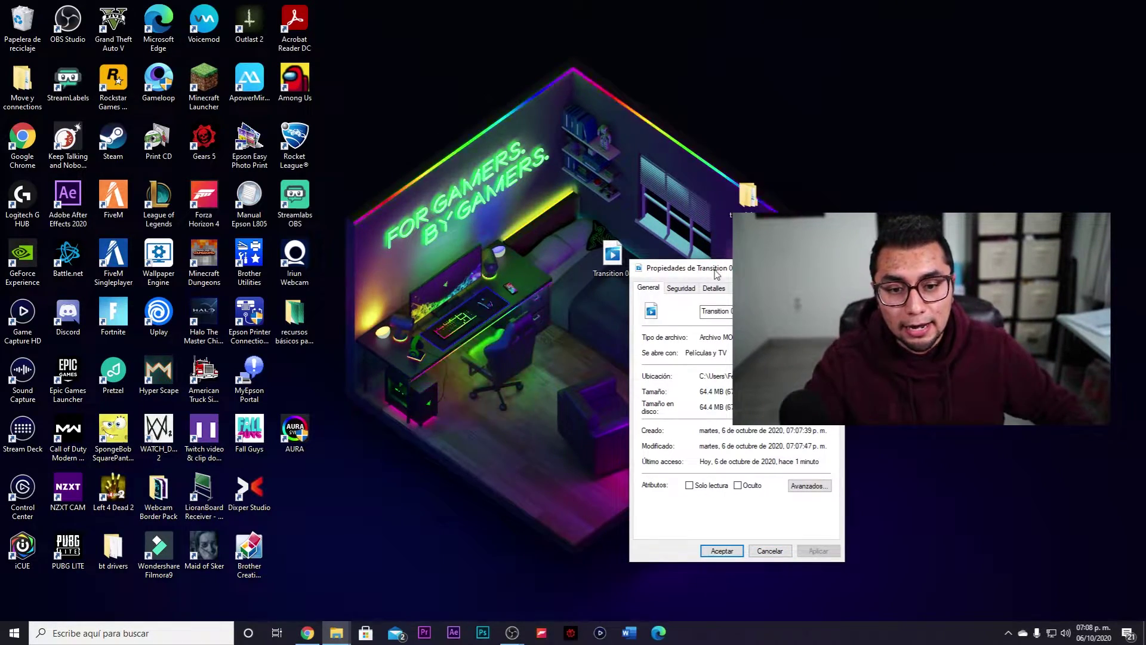
pyautogui.press('Escape')
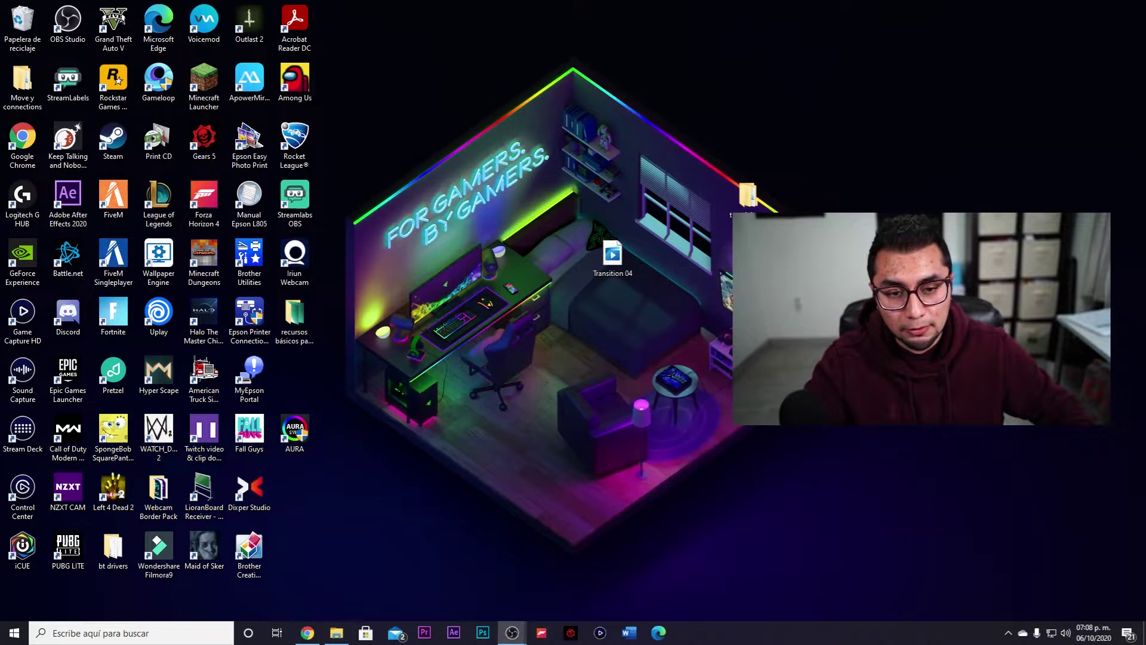
# Launch WebMConverter from the Webm convertidor folder inside the transiciones folder on the desktop.
pyautogui.doubleClick(751, 208)
pyautogui.click(204, 172)
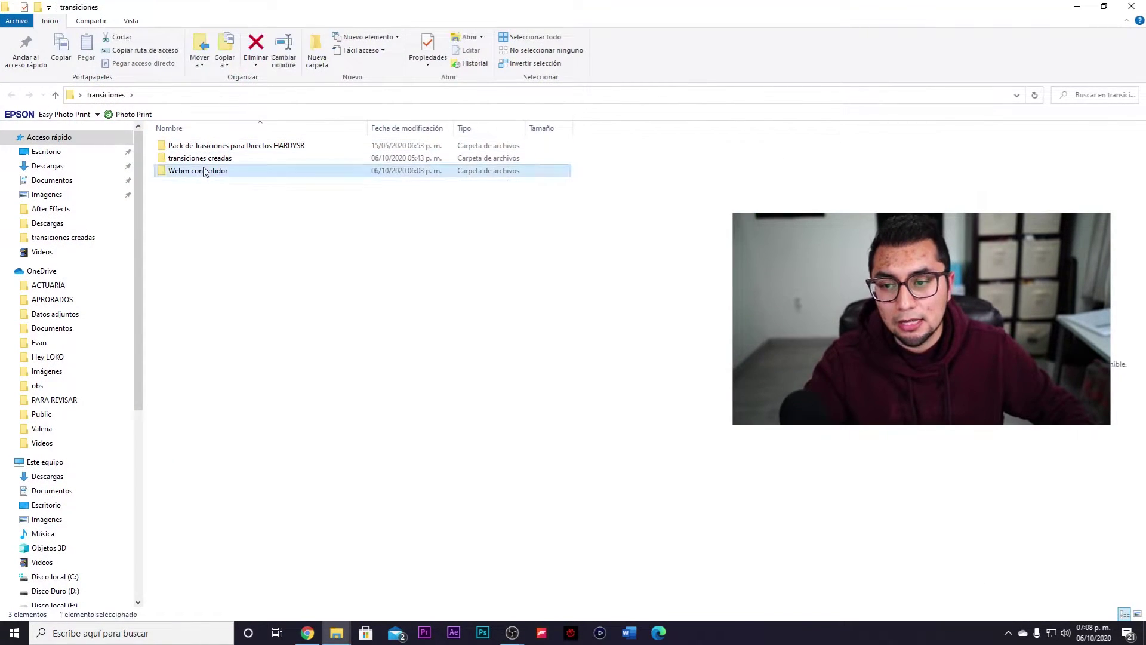
pyautogui.doubleClick(204, 171)
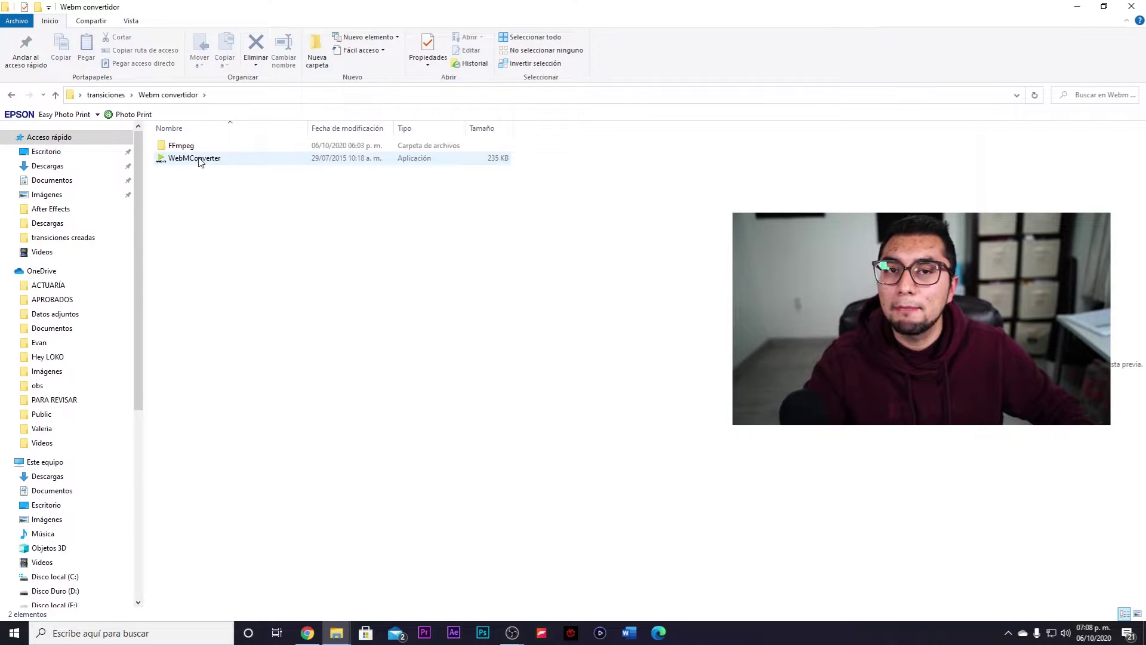
pyautogui.doubleClick(199, 160)
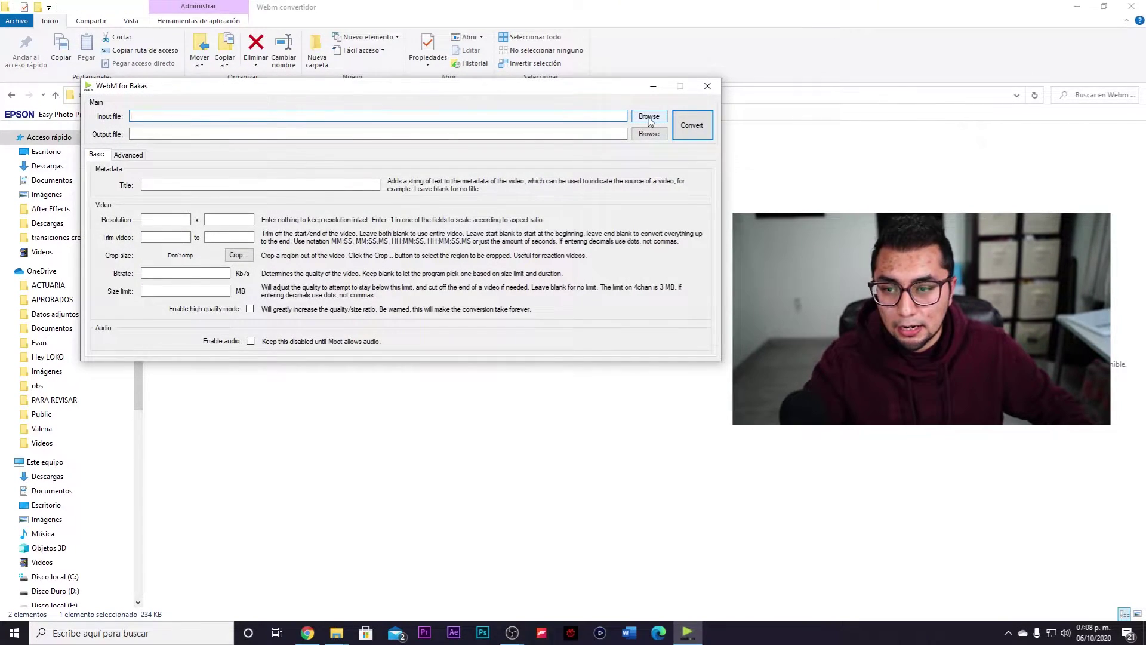
# Load Transition 04.mov from the desktop as the converter's input file.
pyautogui.click(649, 115)
pyautogui.scroll(-5, 235, 275)
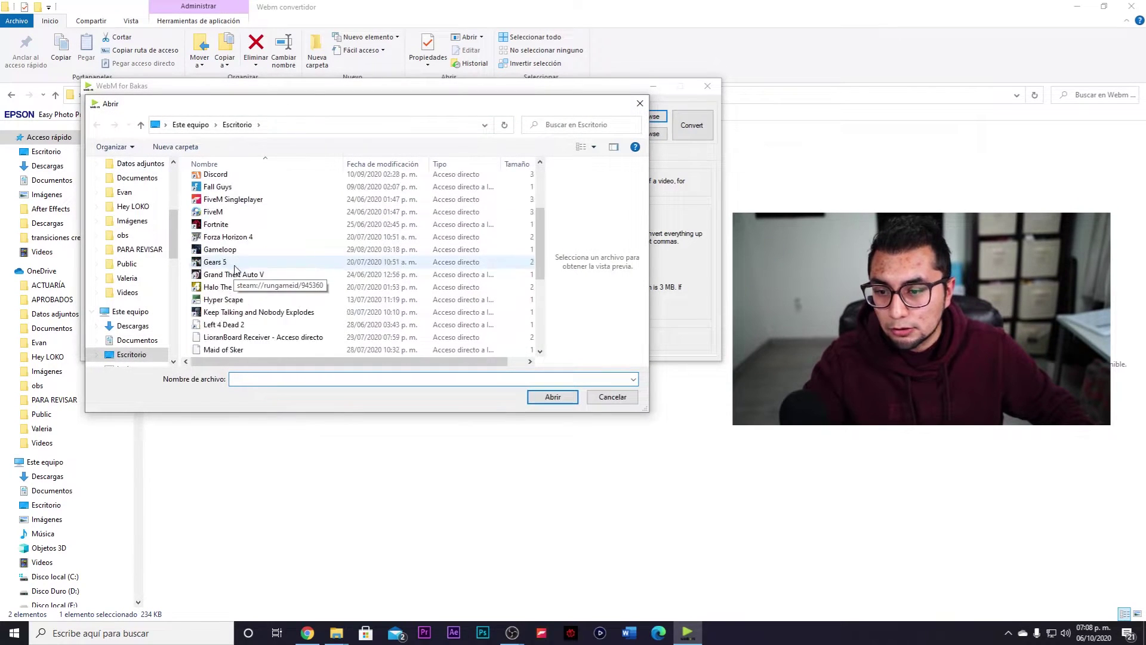
pyautogui.scroll(2, 235, 275)
pyautogui.scroll(-3, 238, 253)
pyautogui.scroll(3, 237, 238)
pyautogui.scroll(-2, 237, 234)
pyautogui.click(227, 338)
pyautogui.click(552, 396)
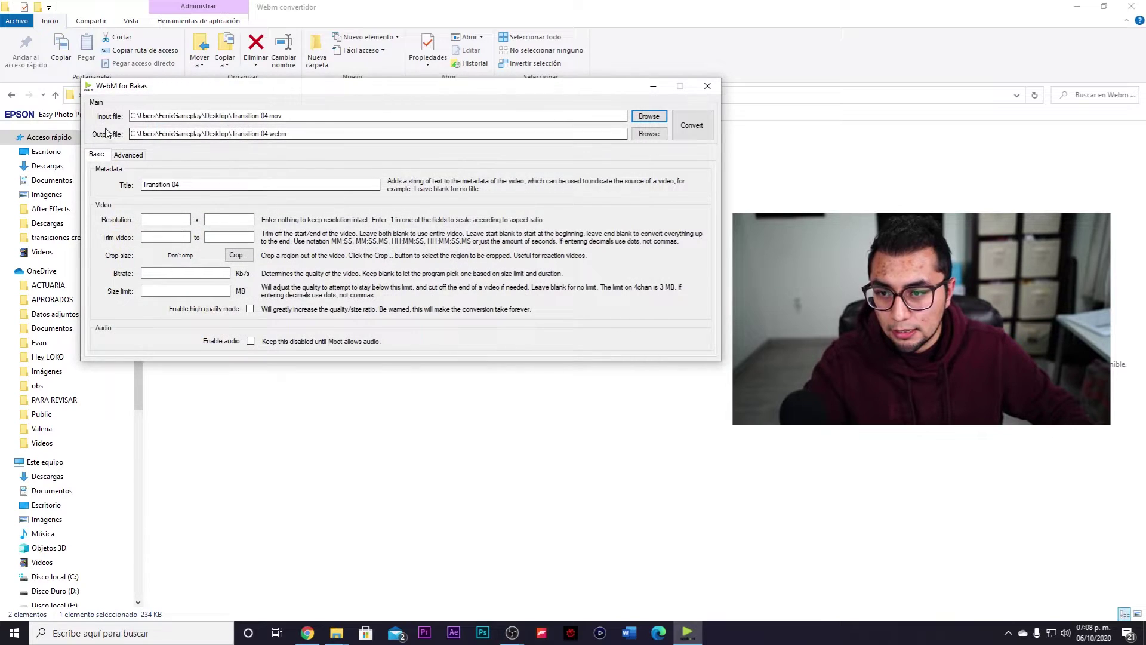
# Keep the output file on the desktop as Transition 04.webm and start the conversion.
pyautogui.click(303, 136)
pyautogui.click(649, 133)
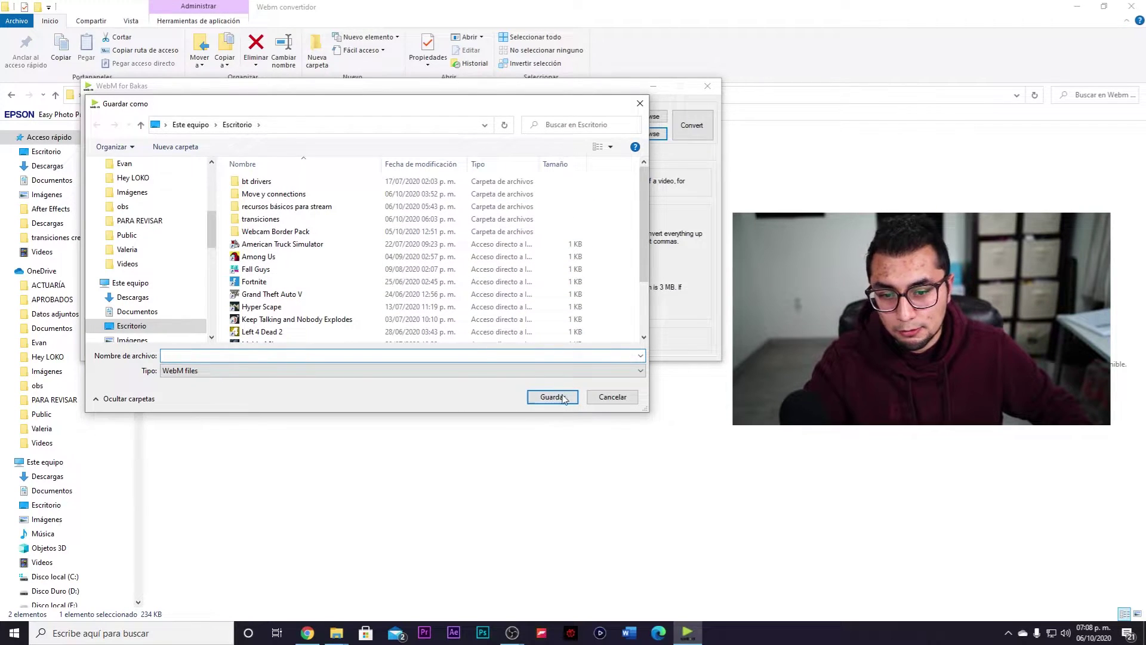
pyautogui.click(607, 403)
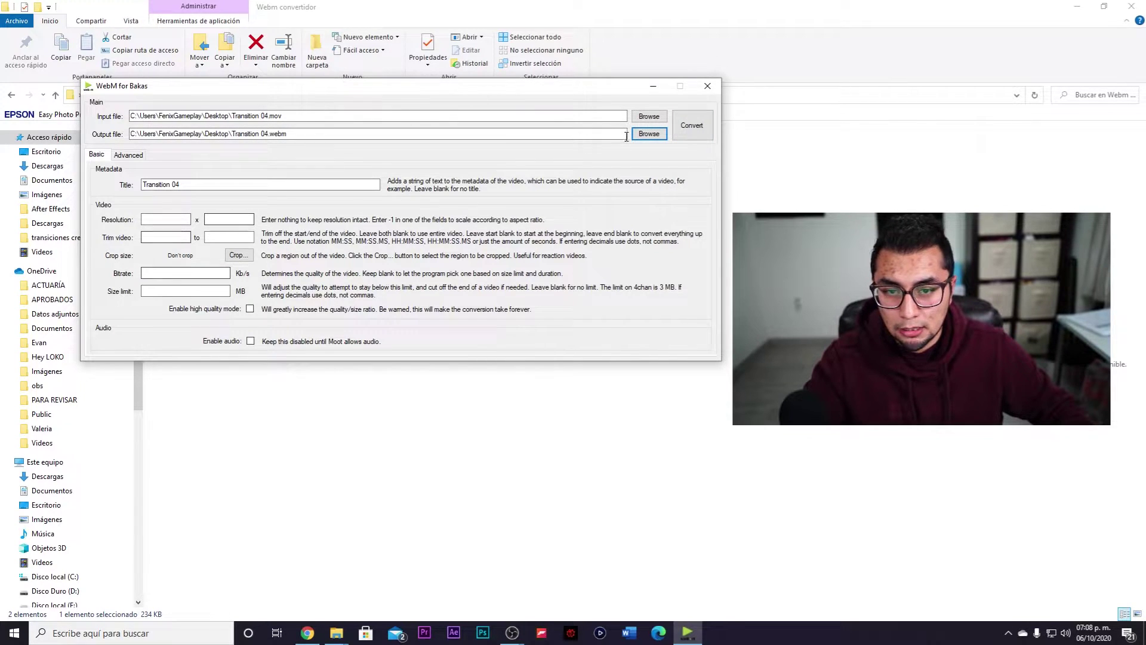
pyautogui.click(696, 131)
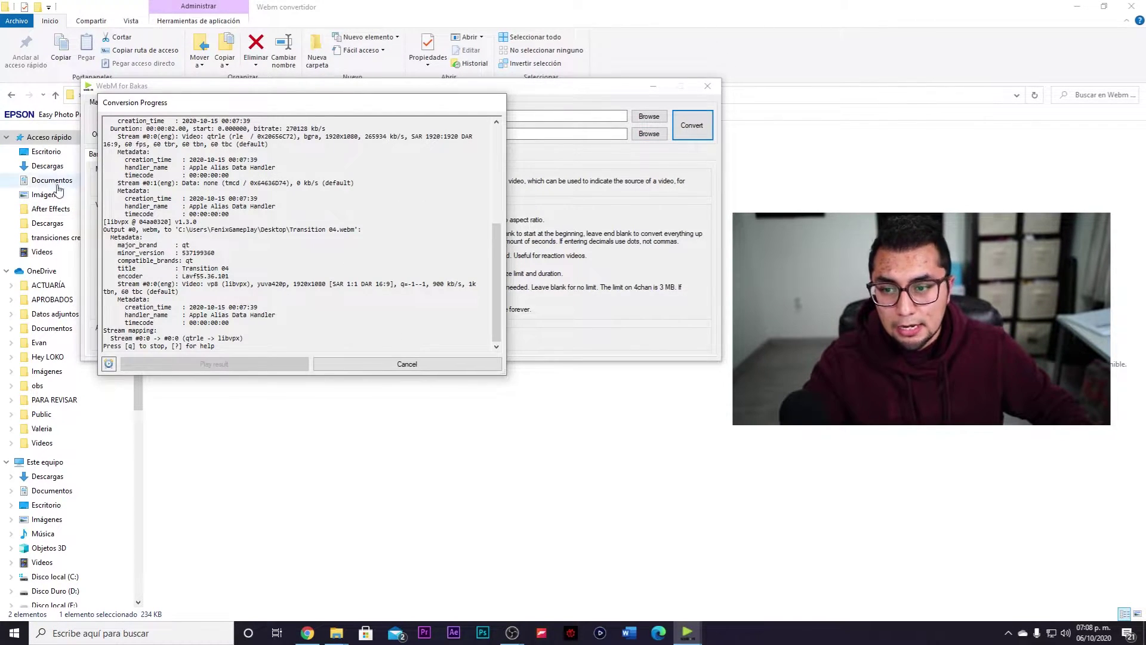